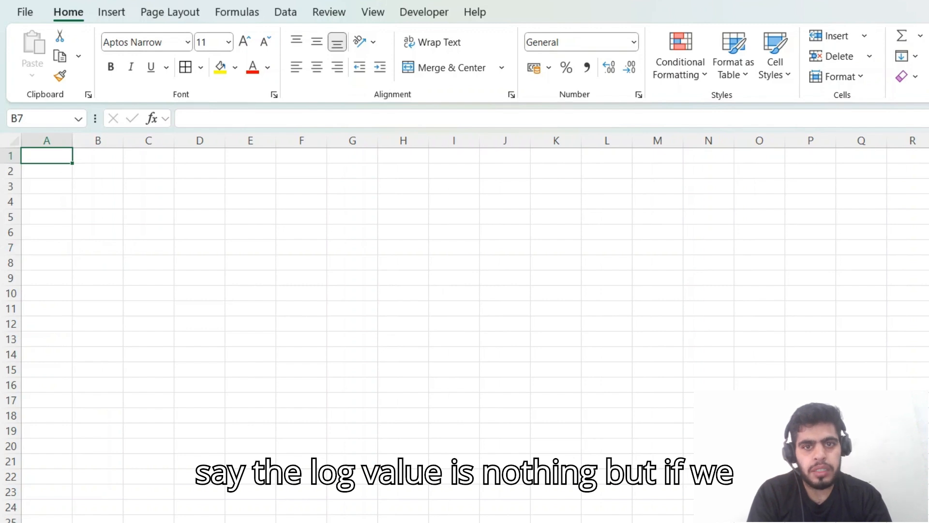
Step: Enter the formula =10^0 in cell A1
text(=)
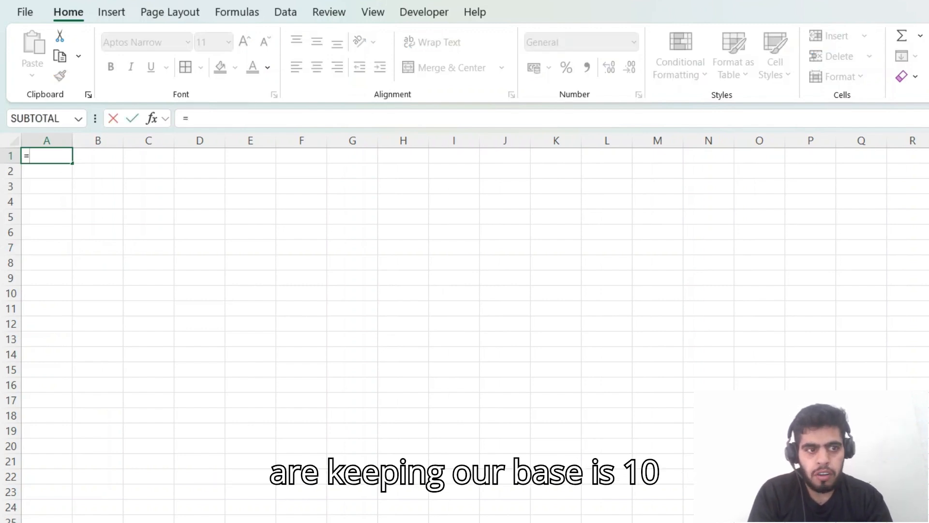
text(10)
key(Return)
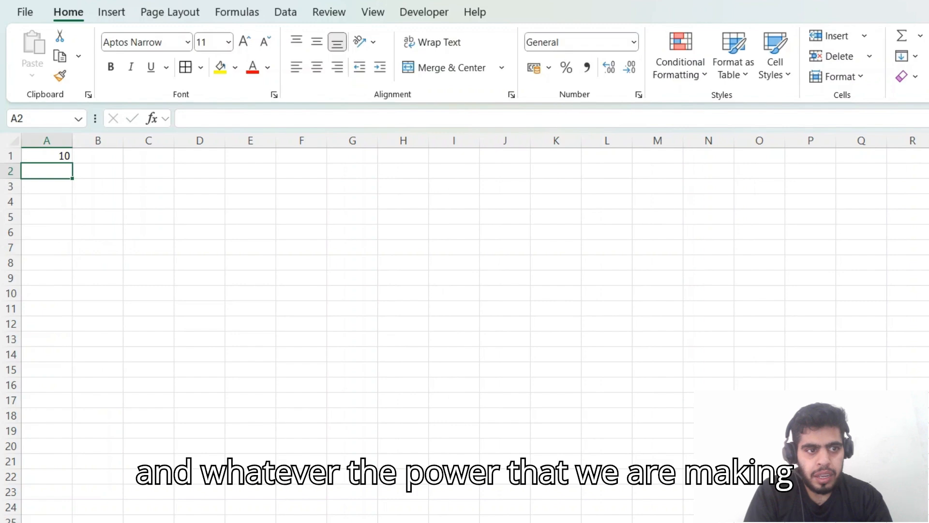
key(Up)
key(F2)
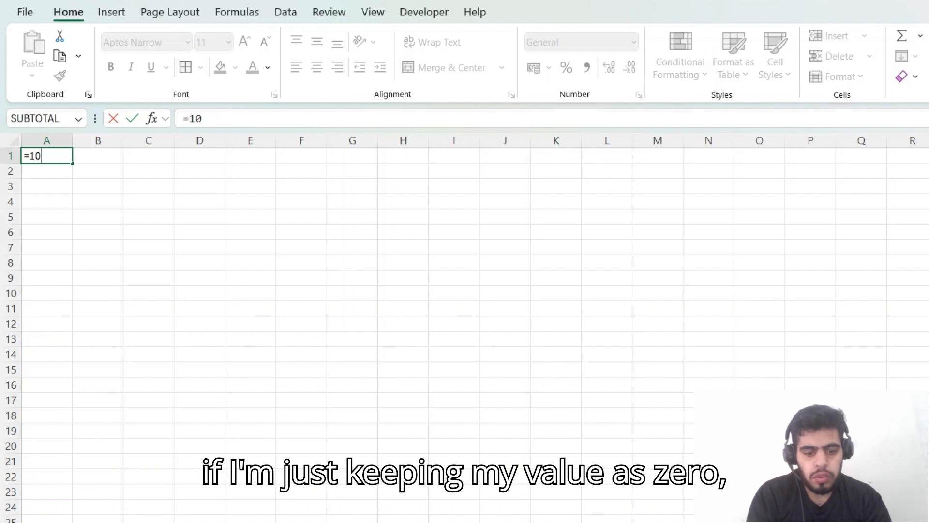
text(^0)
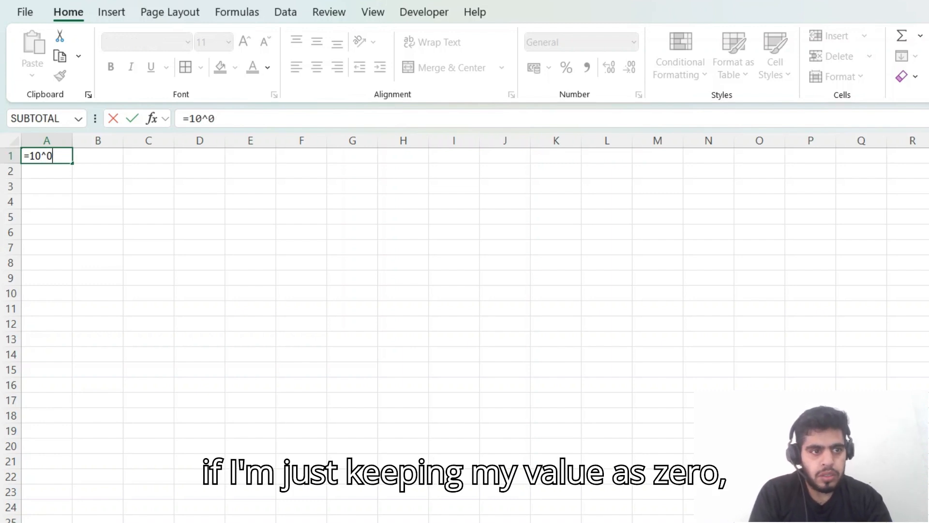
key(ctrl+Return)
Step: Enter the formula =10^2 in cell A2
key(Down)
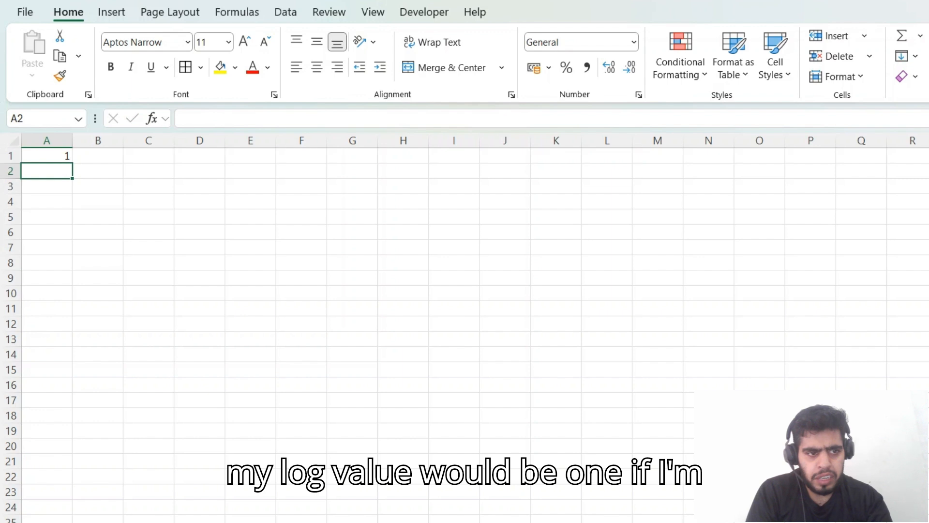
text(=10)
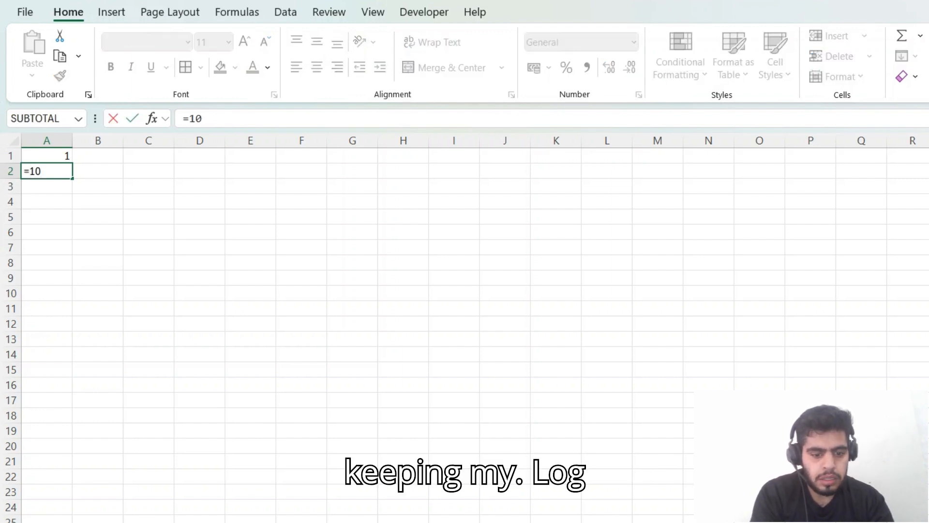
text(^)
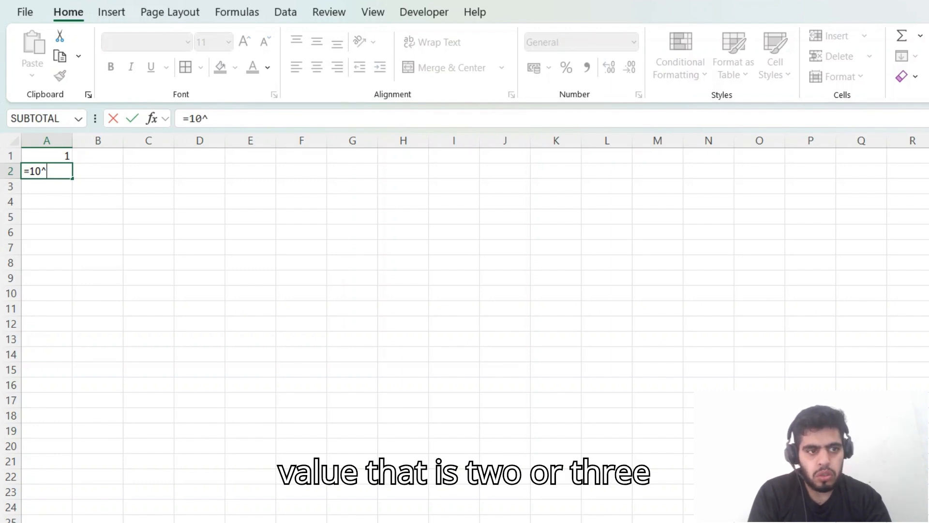
text(2)
key(Return)
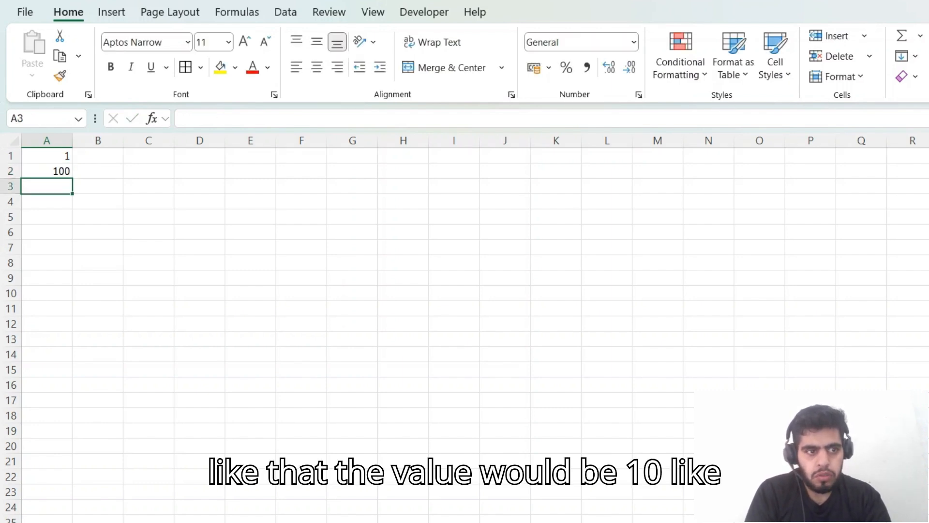
Step: Calculate the base-10 logarithm of 100 in cell C1 with =LOG10(100)
key(Up)
key(Right)
key(Right)
key(Up)
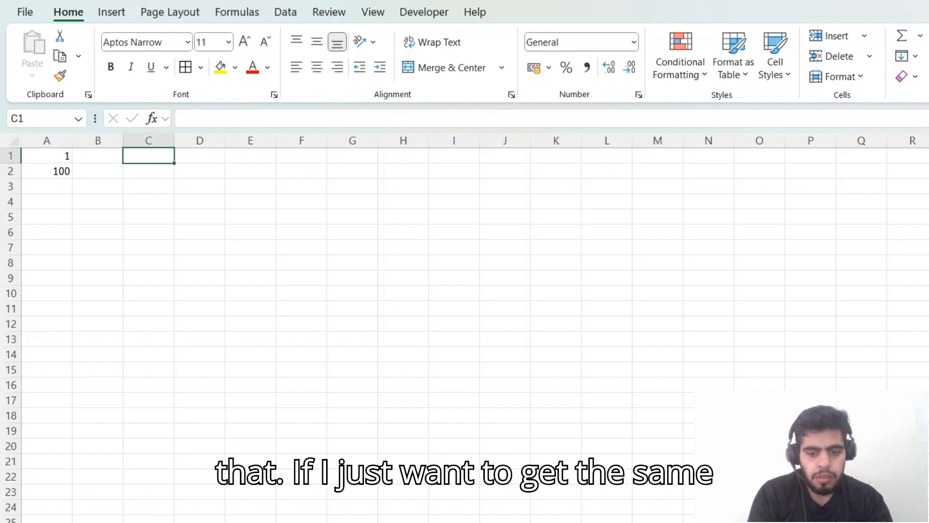
text(=l)
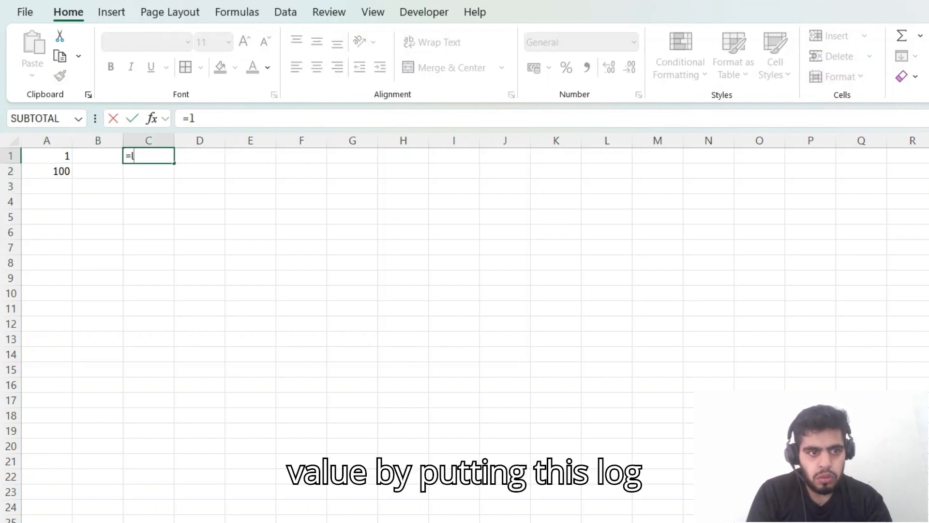
text(g)
key(BackSpace)
text(og)
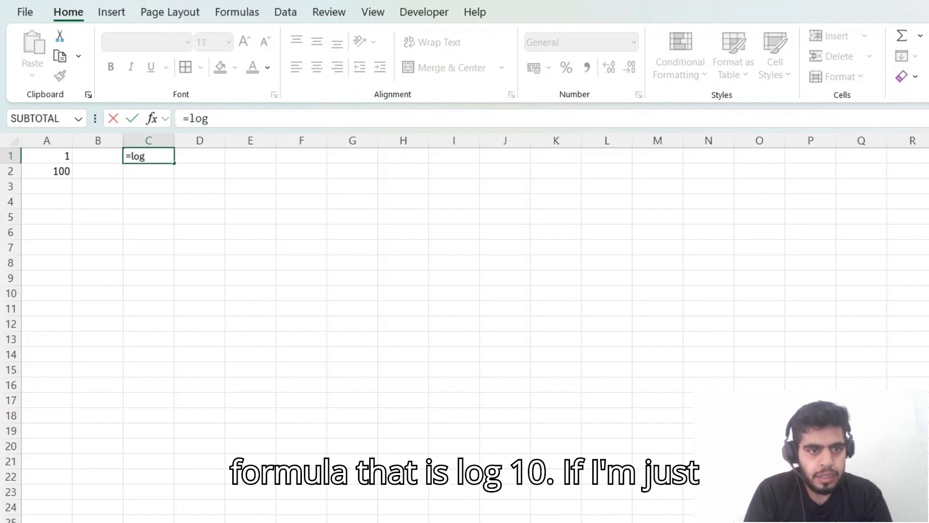
key(Tab)
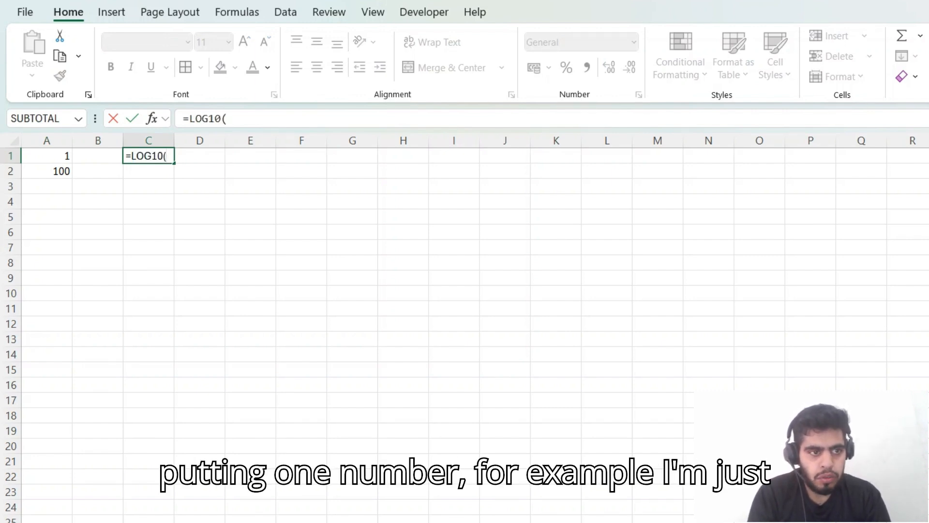
text(100)
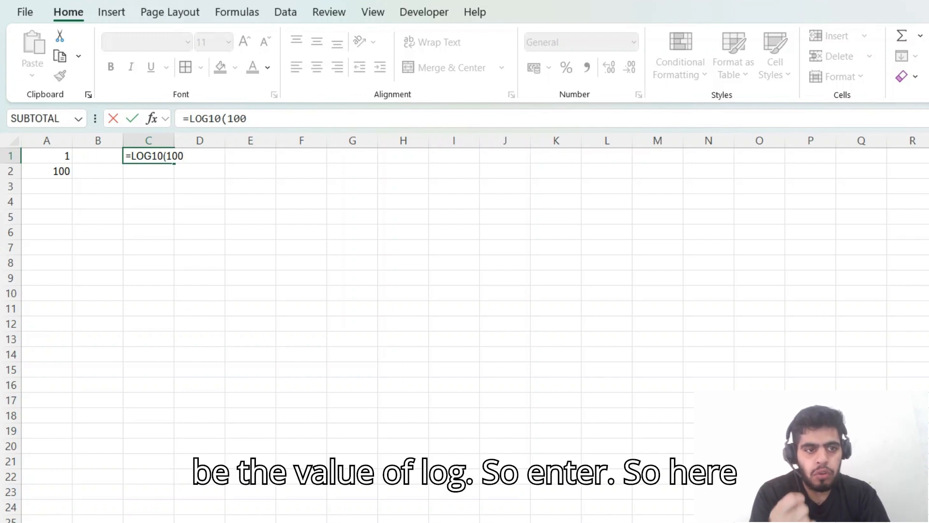
key(Return)
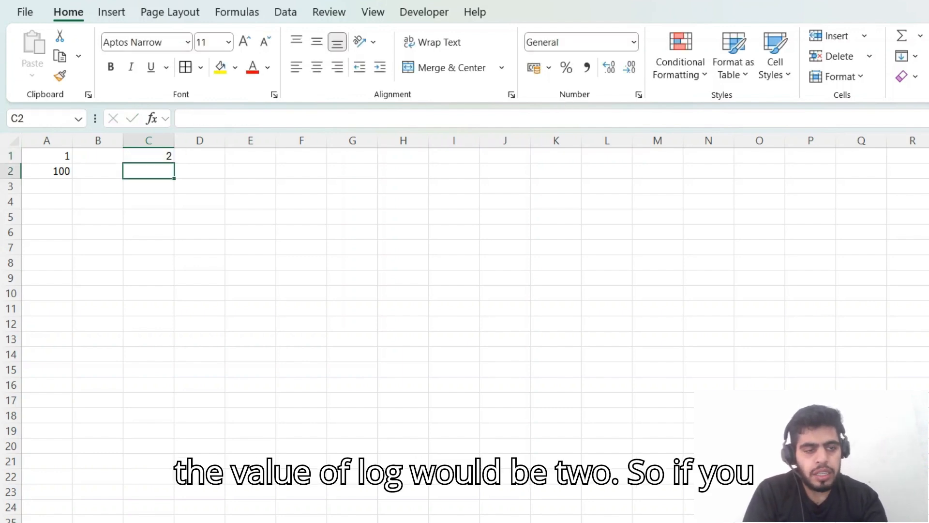
Step: Examine the power-of-10 formulas in A1 and A2 and compare them with the LOG10 formula in C1
key(Up)
key(Left)
key(Left)
key(Down)
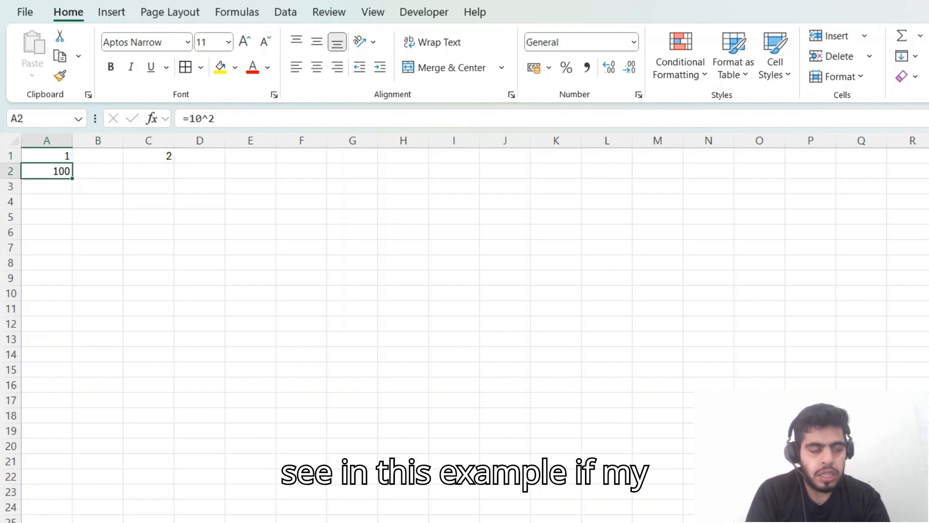
key(Up)
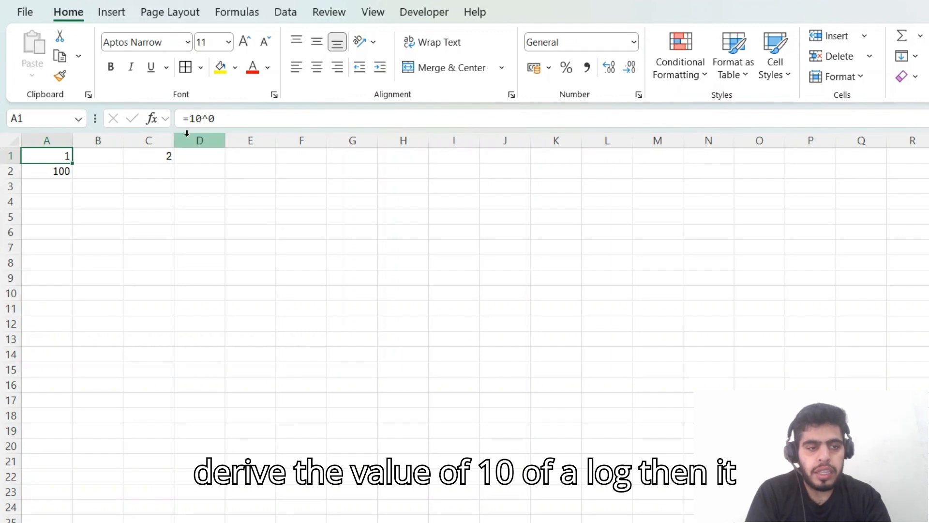
click(59, 174)
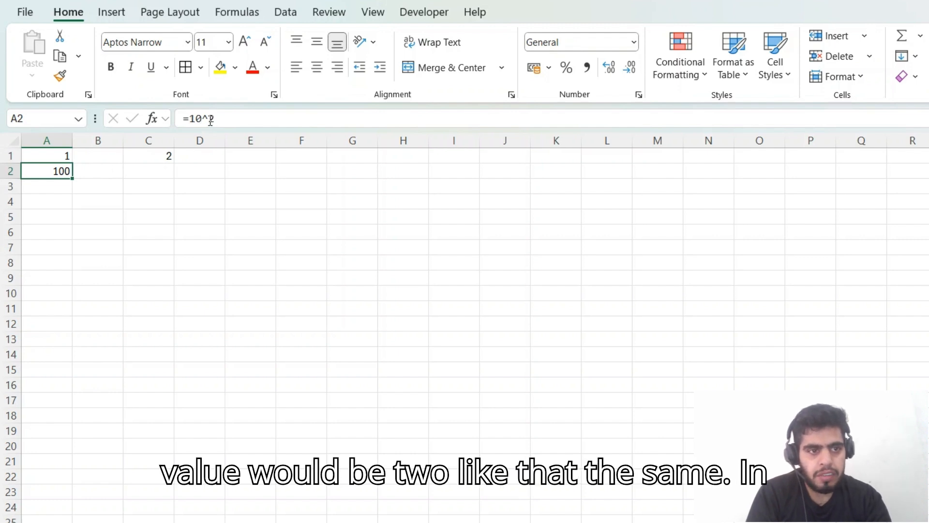
key(Up)
key(Right)
key(Right)
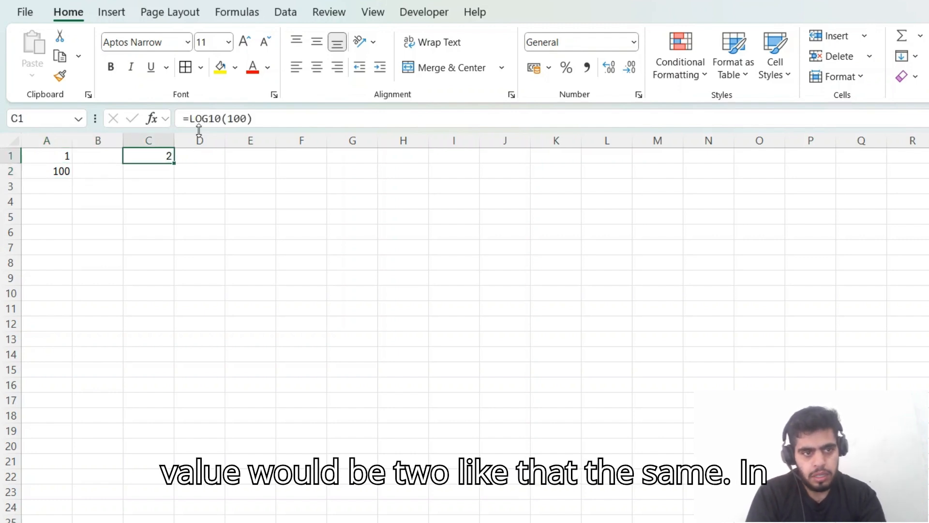
Step: Calculate the base-10 logarithm of 10 in cell C2 with =LOG10(10)
key(Down)
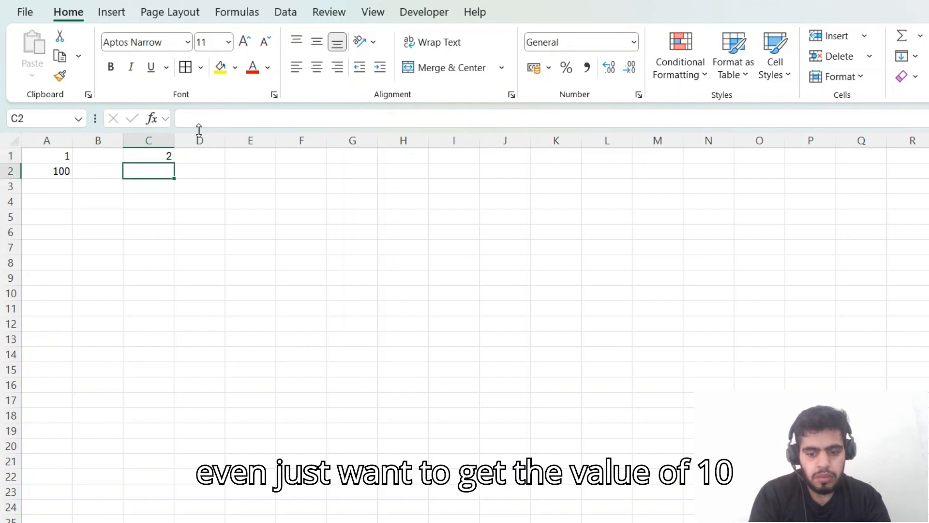
text(=log10)
key(Tab)
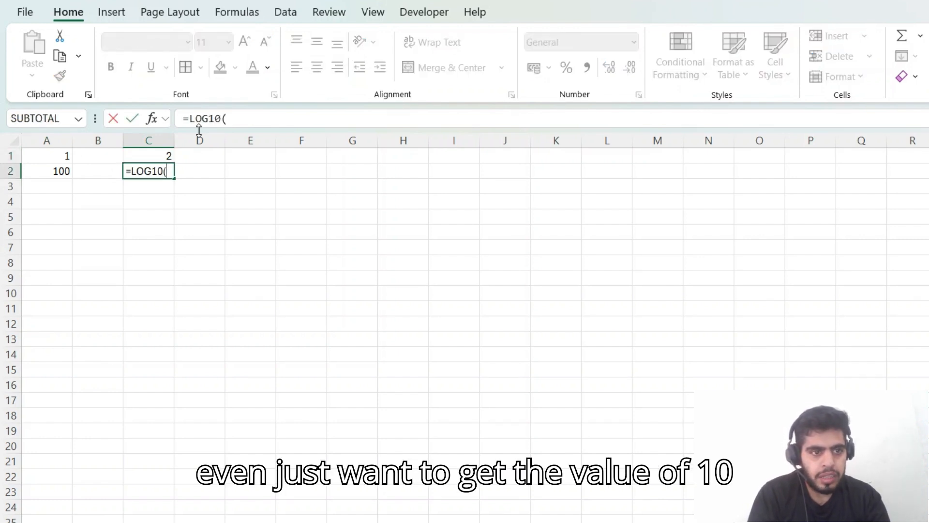
text(10)
key(Return)
key(Up)
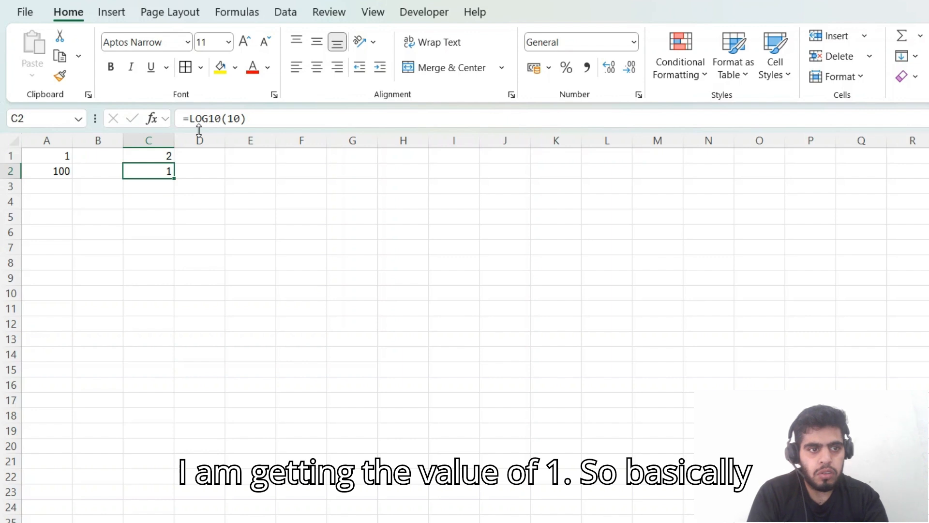
Step: Look over the two LOG10 results in the range C1:C2
key(Down)
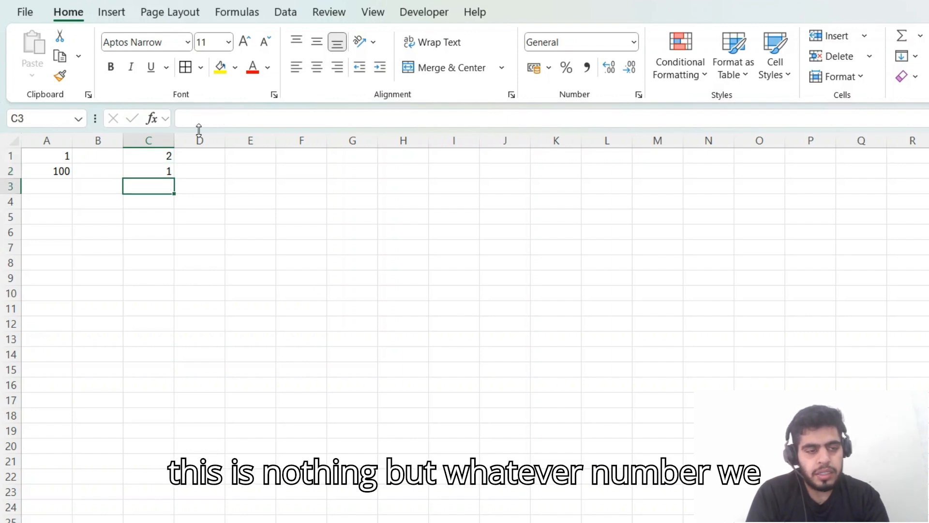
key(Up)
key(Up)
key(shift+Down)
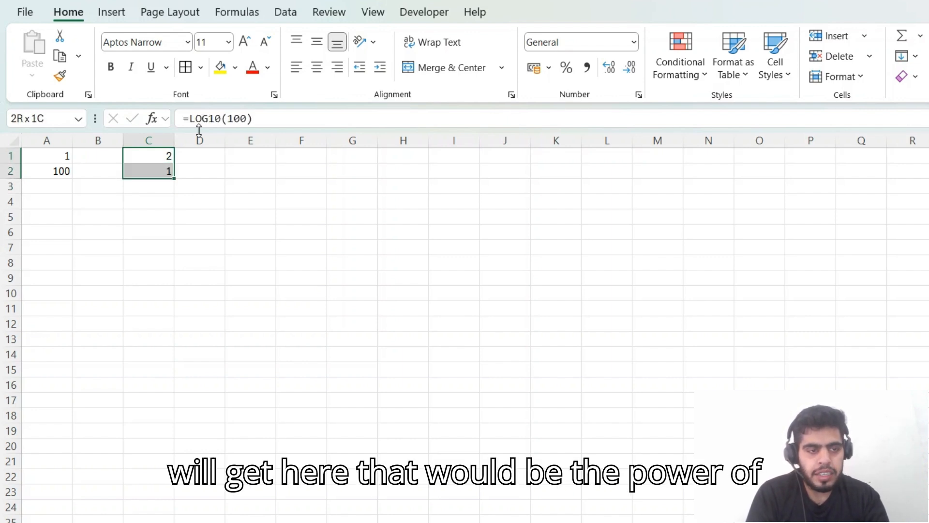
key(Down)
key(Right)
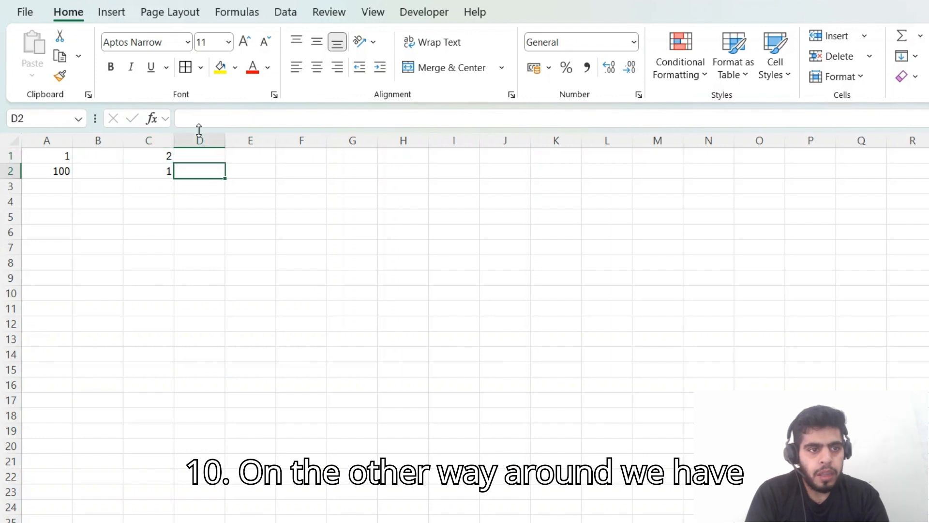
key(Up)
text(=ln)
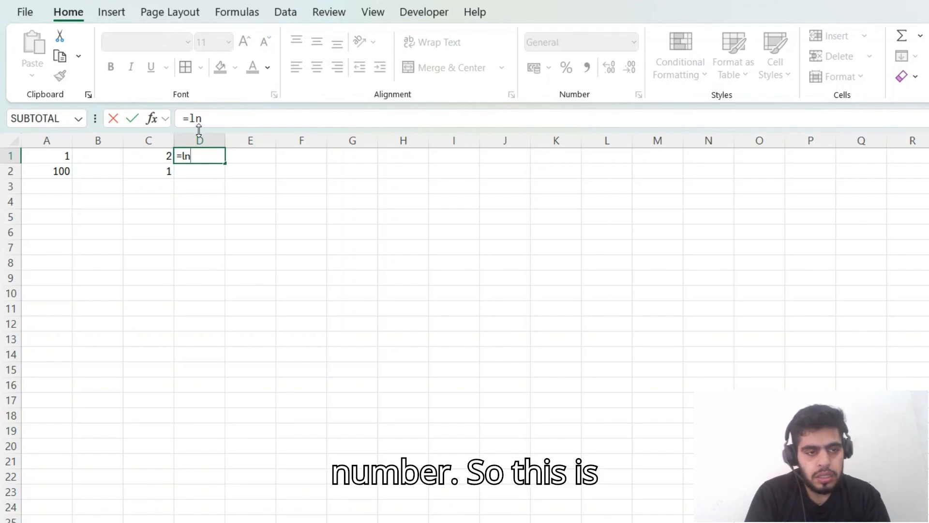
key(Tab)
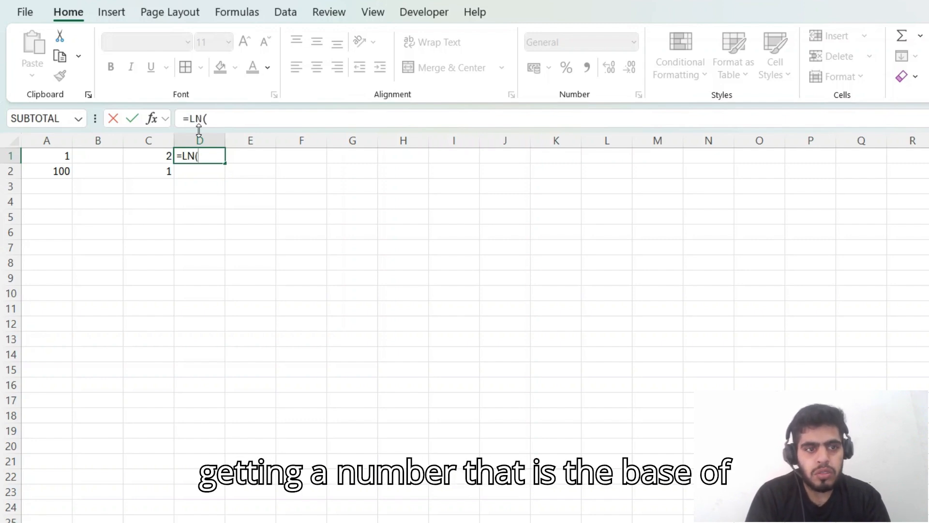
key(Escape)
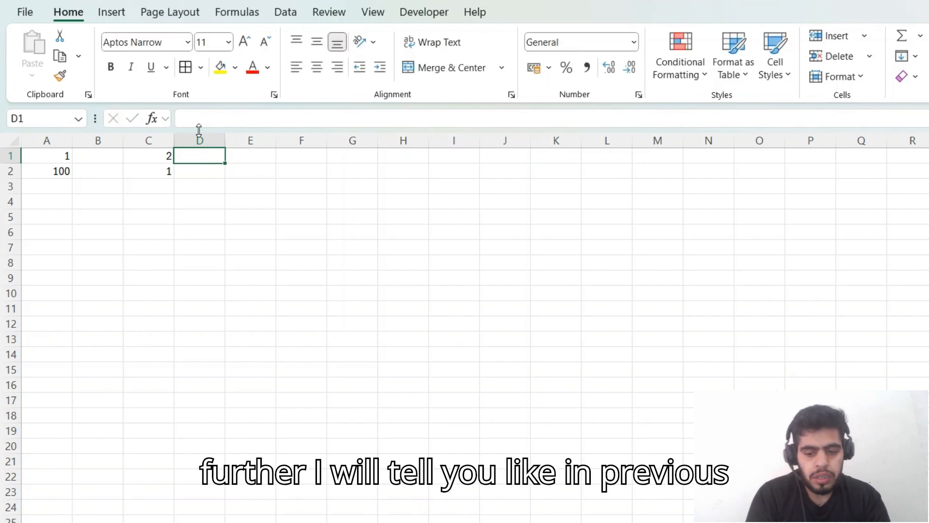
Step: Enter the exponential formula =EXP(1) in cell D1
text(=exp)
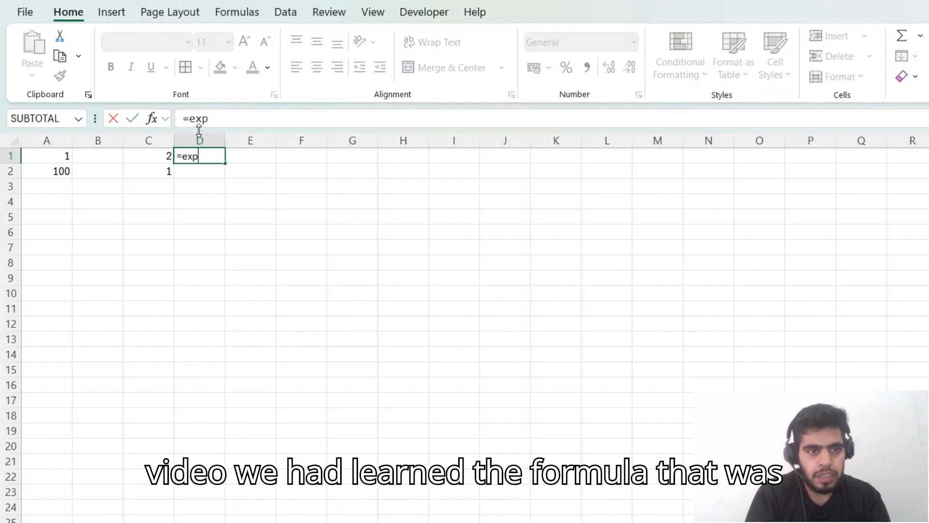
key(Tab)
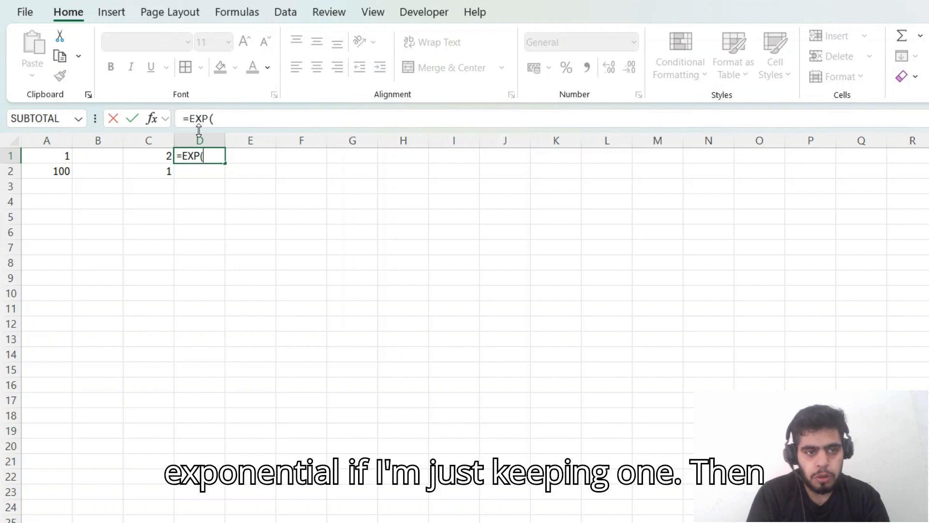
text(1)
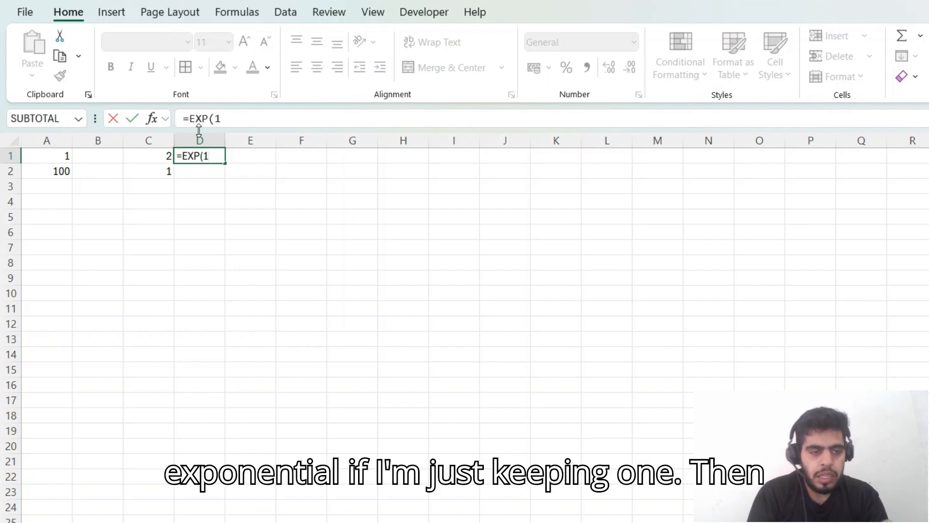
key(Return)
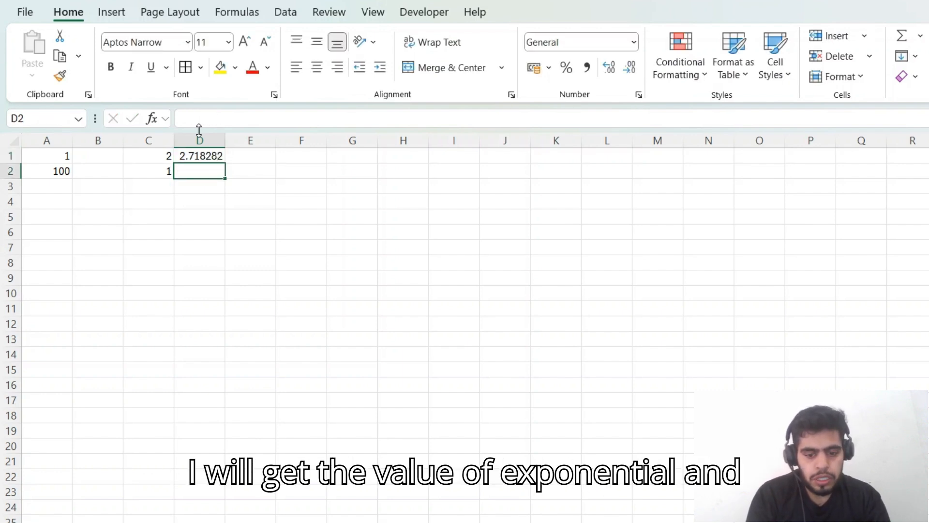
Step: Calculate the logarithm of 2 to base 10 in cell D2 with =LOG(2,10)
text(=log)
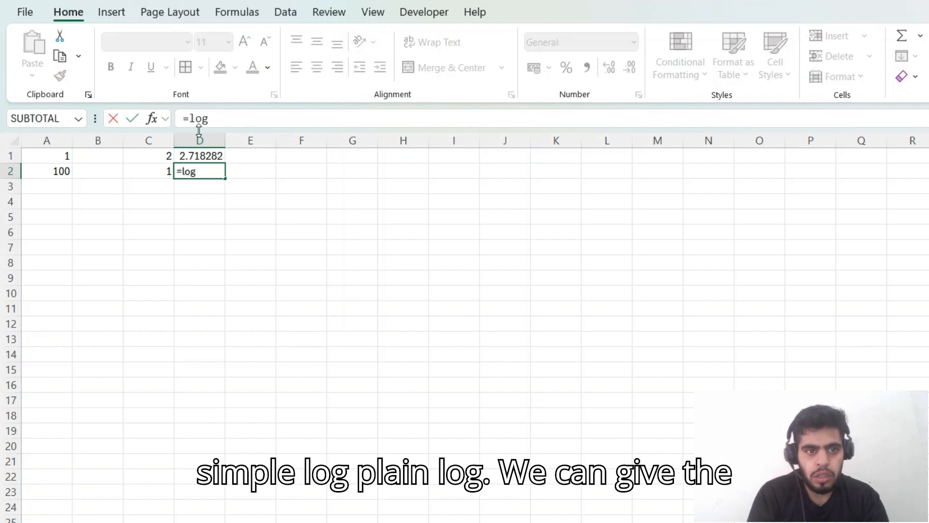
key(Tab)
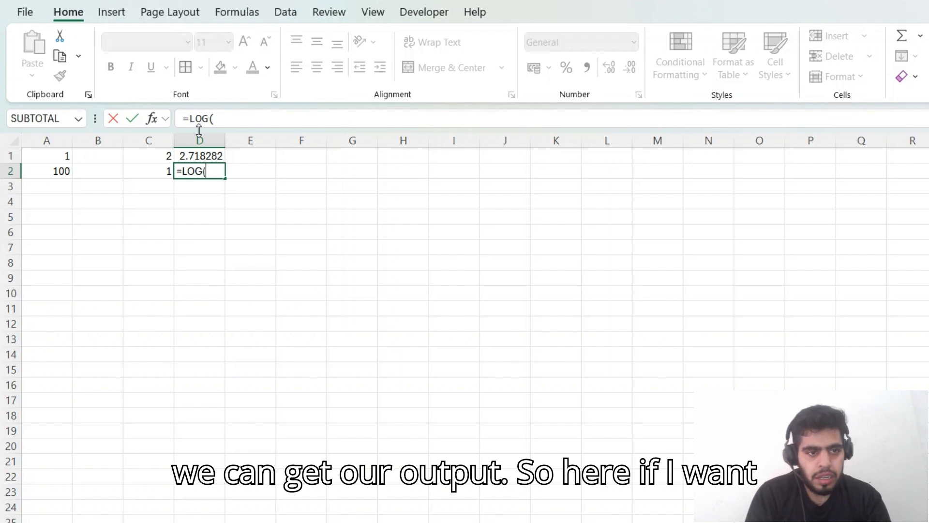
text(2)
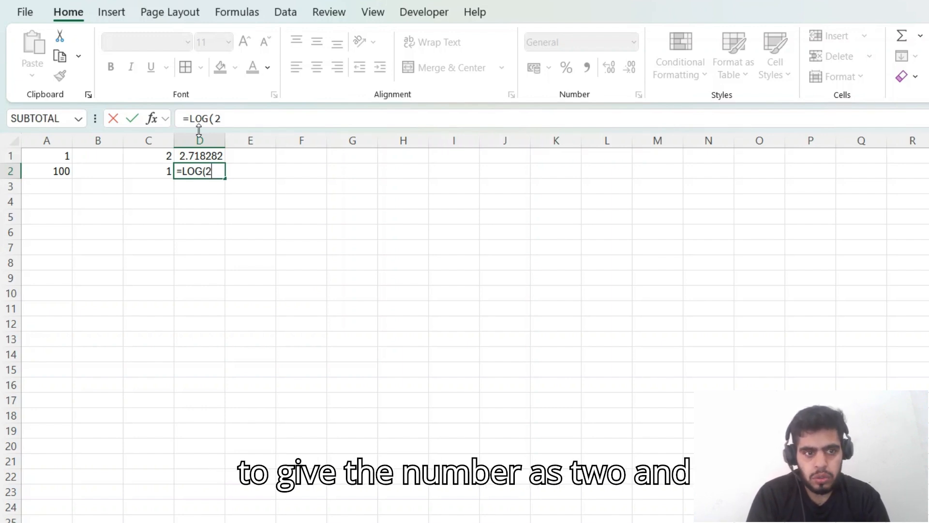
text(,10)
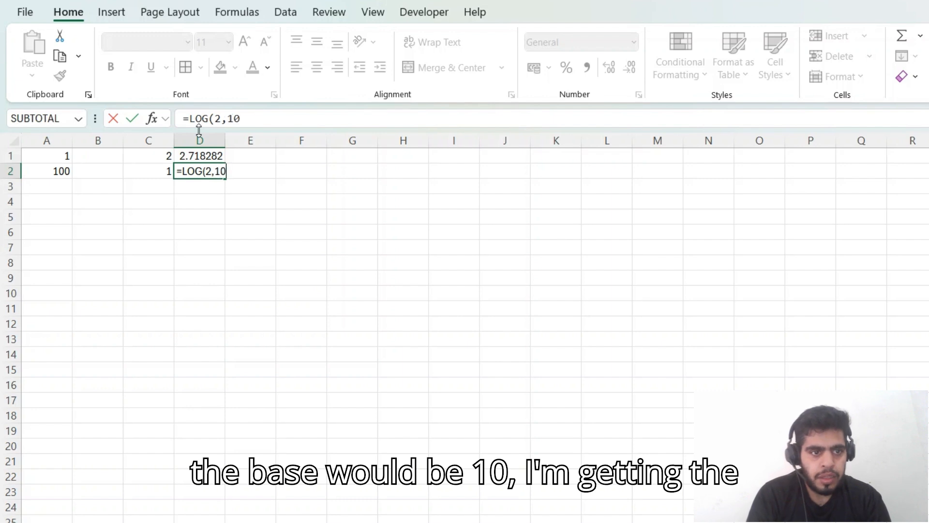
key(Return)
key(Up)
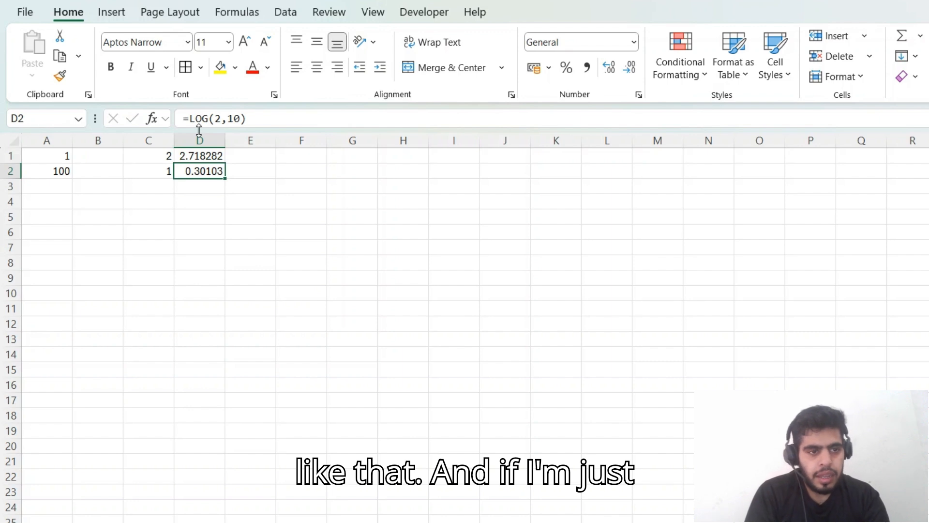
Step: Change the number argument of the LOG formula in D2 to 10 and review the edited formula =LOG(10,10)
key(F2)
key(Left)
key(Left)
key(Left)
key(Left)
key(BackSpace)
text(10)
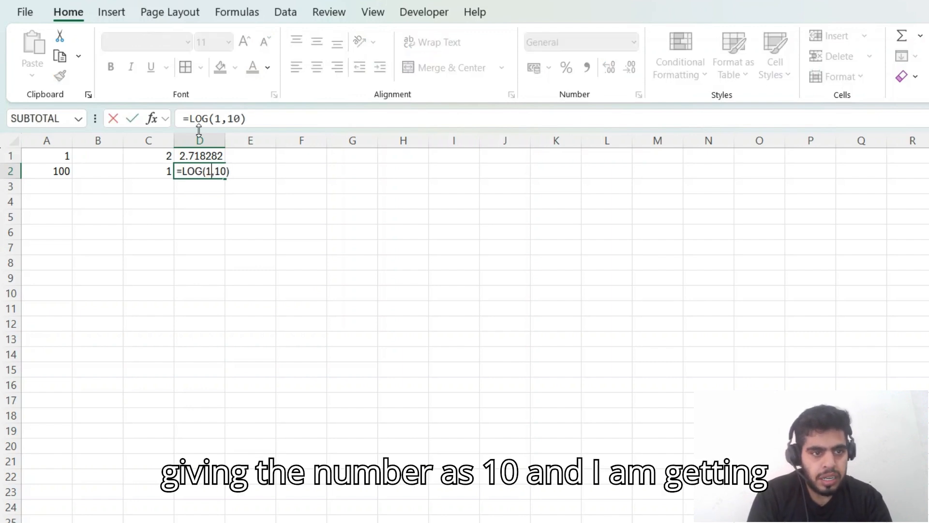
key(Return)
key(Up)
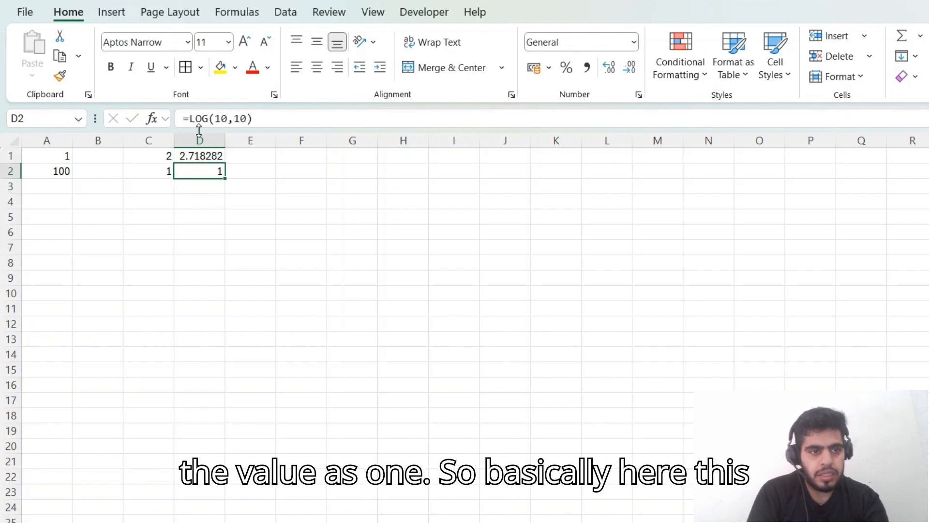
key(F2)
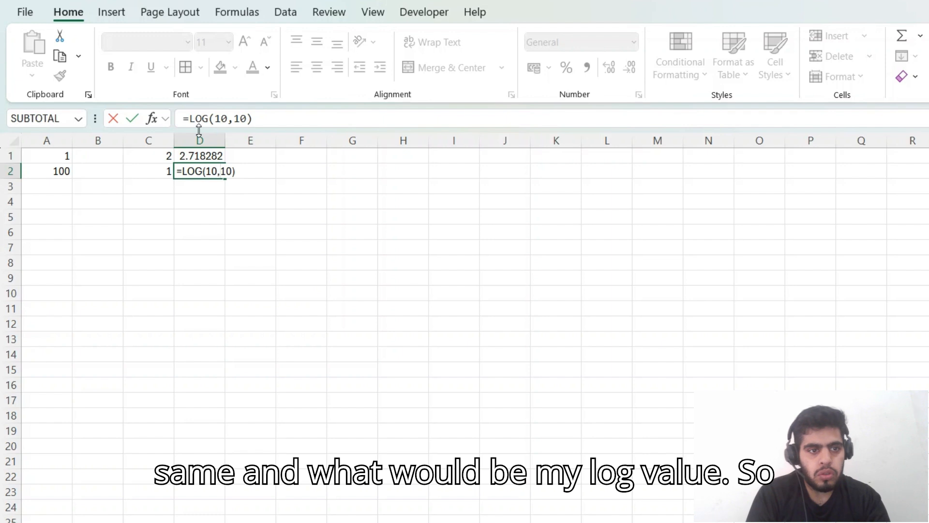
key(Return)
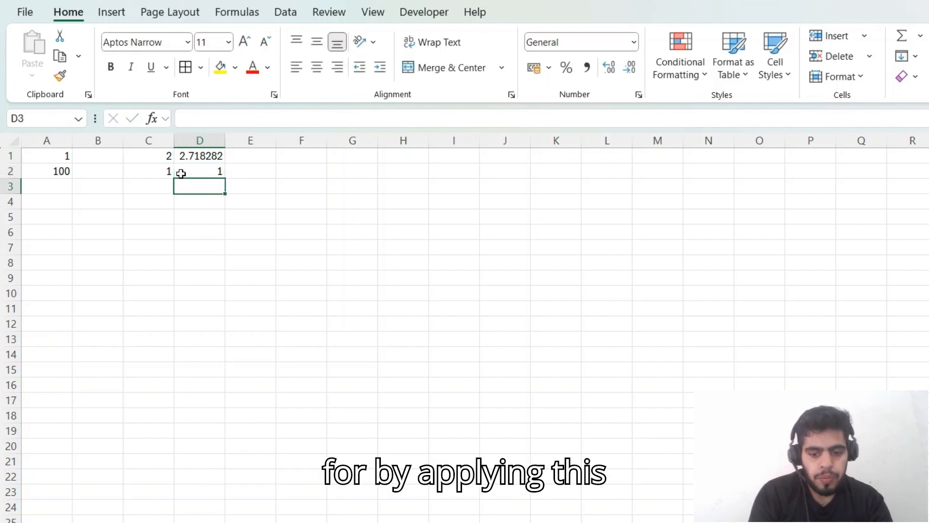
Step: Enter =LOG10(10) in cell D3 and compare it with the LOG formula in D2
text(=log)
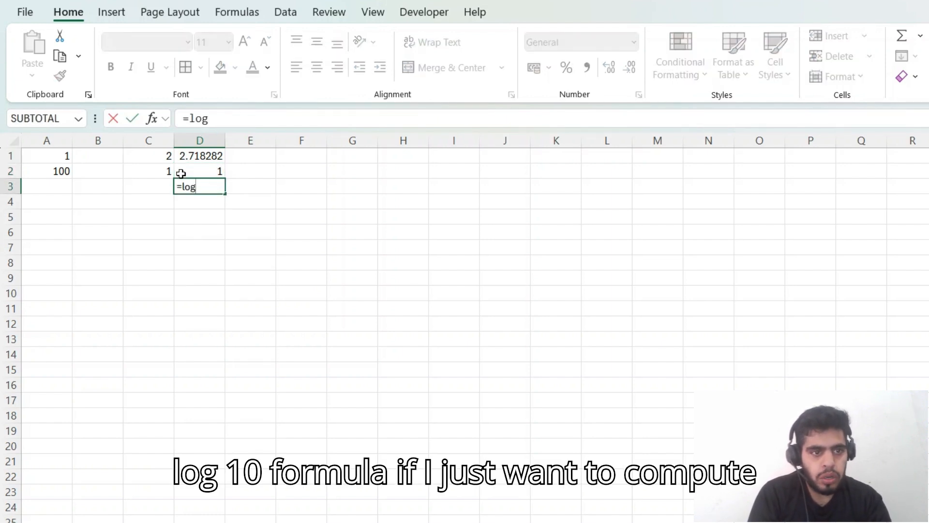
key(Down)
key(Tab)
text(2)
key(BackSpace)
text(10(10)
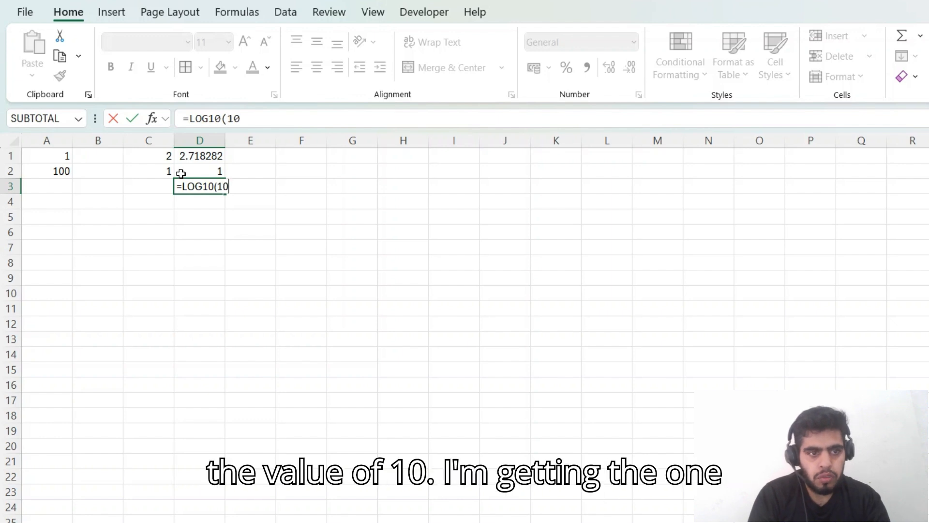
key(Return)
key(Up)
key(Up)
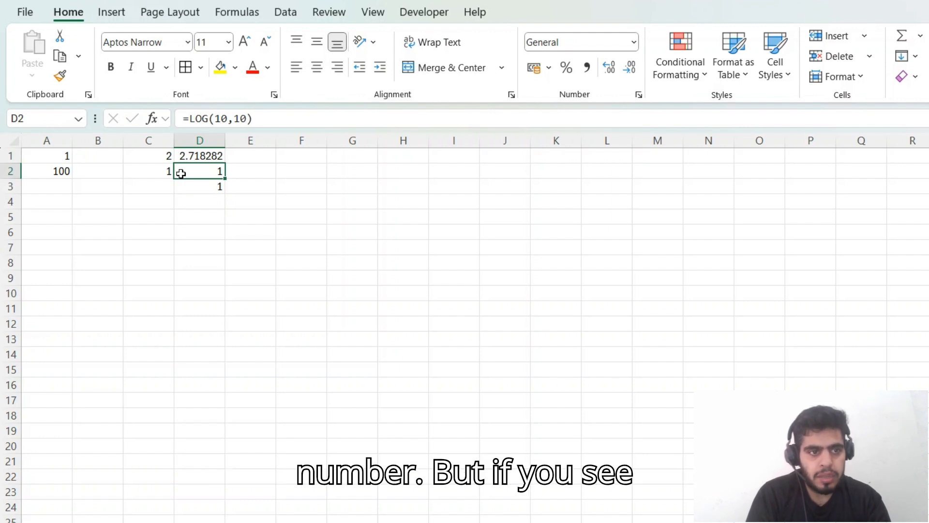
key(Right)
key(Left)
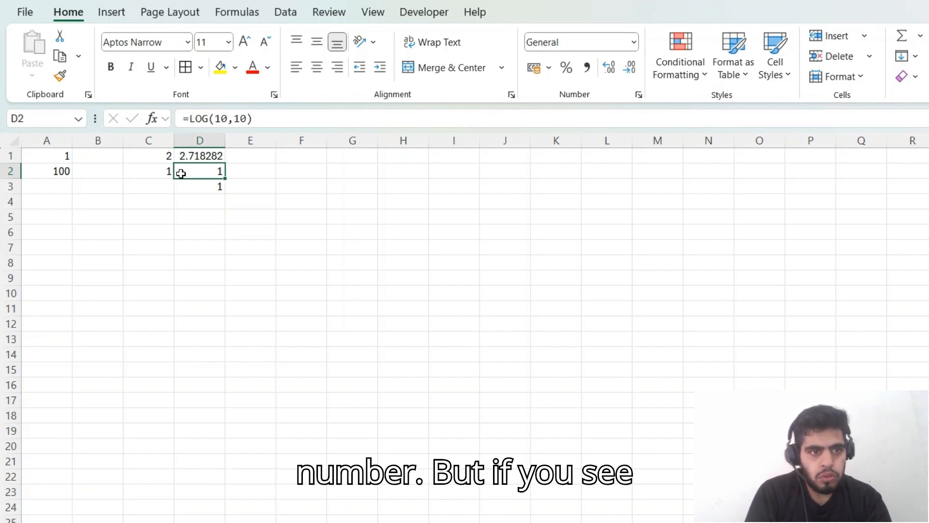
key(Right)
key(Right)
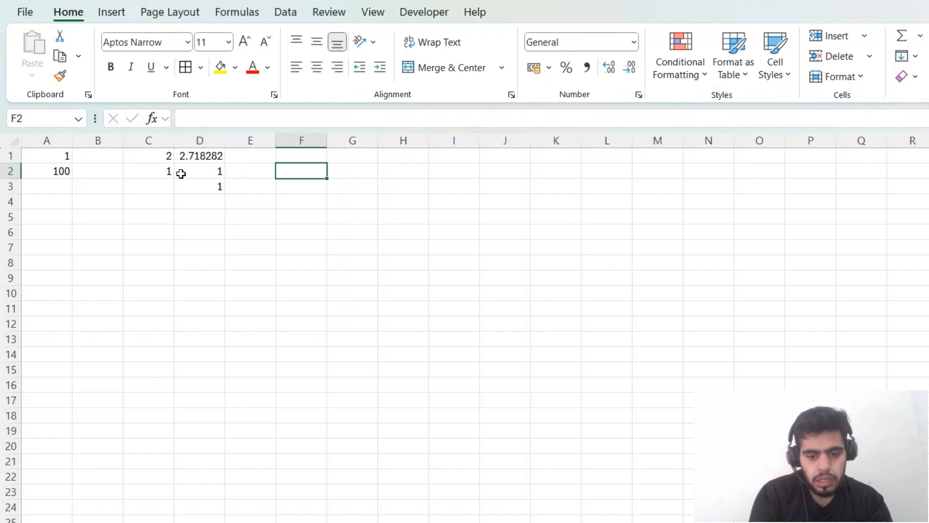
text(=)
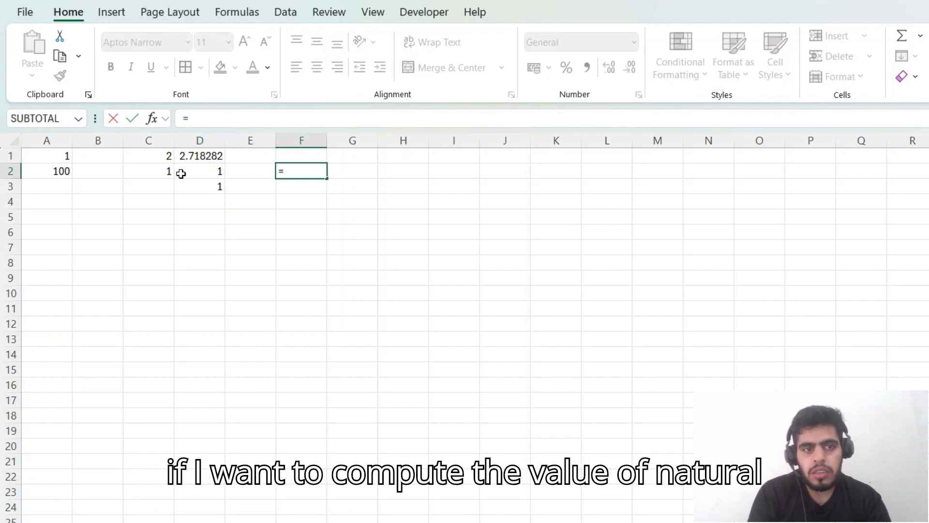
text(l)
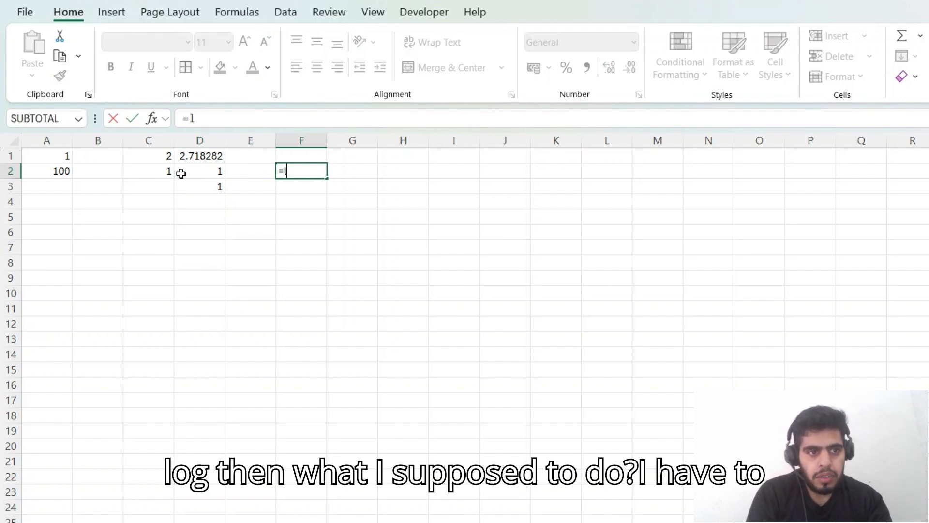
key(BackSpace)
key(BackSpace)
key(Escape)
Step: Enter =D2^D1 in cell E2 to raise the number in D2 to the power of the exponential value
key(Left)
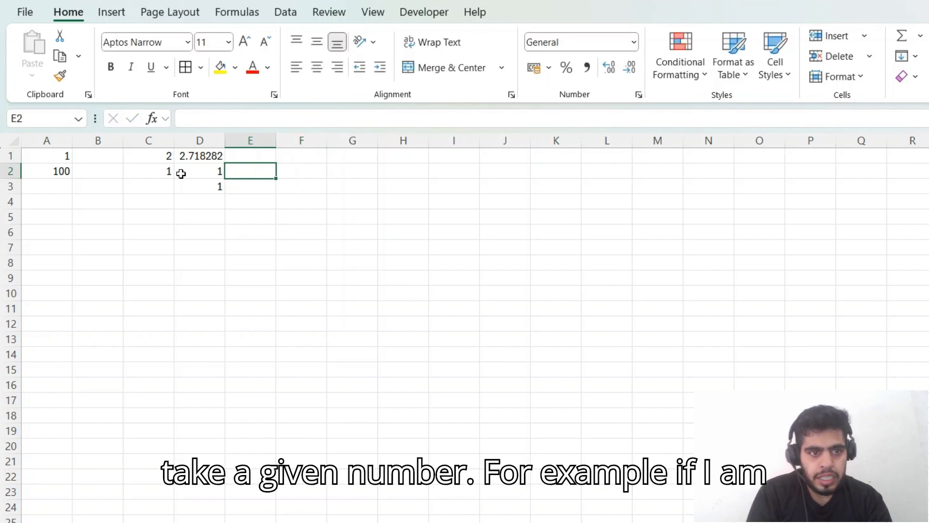
text(=)
click(181, 174)
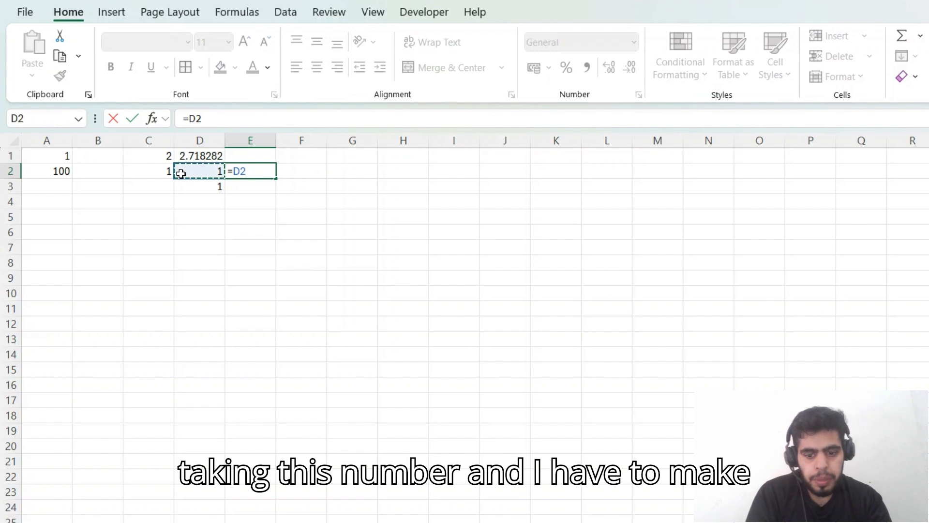
text(^)
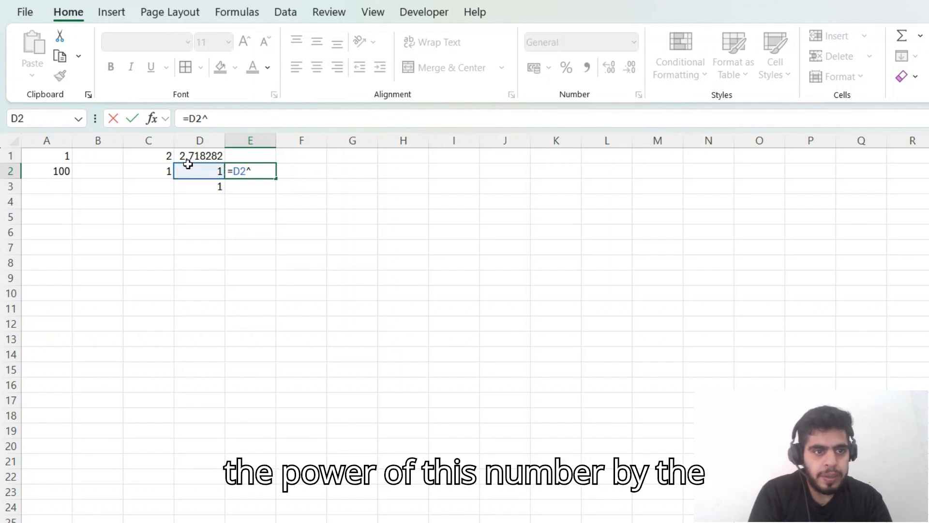
click(188, 155)
key(Return)
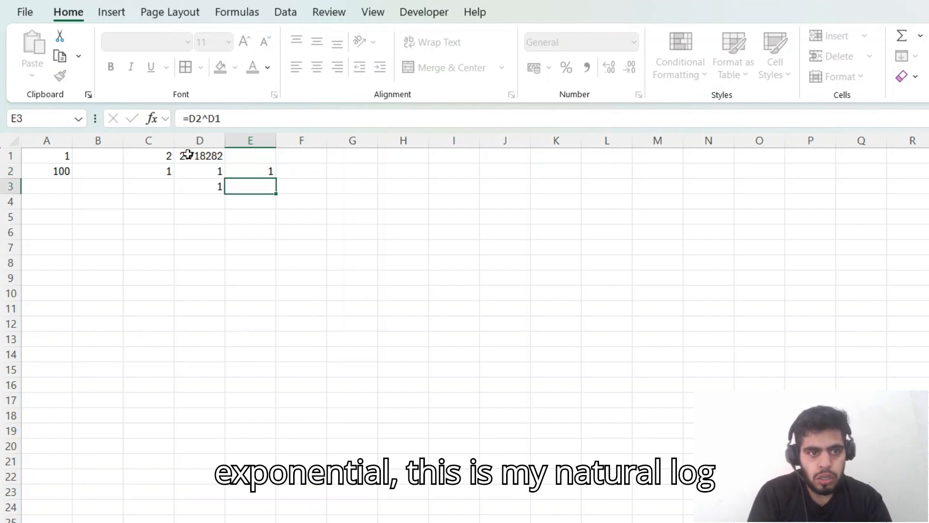
Step: Calculate the natural logarithm of 1 in cell F2 with =LN(1)
key(Up)
key(Right)
text(=)
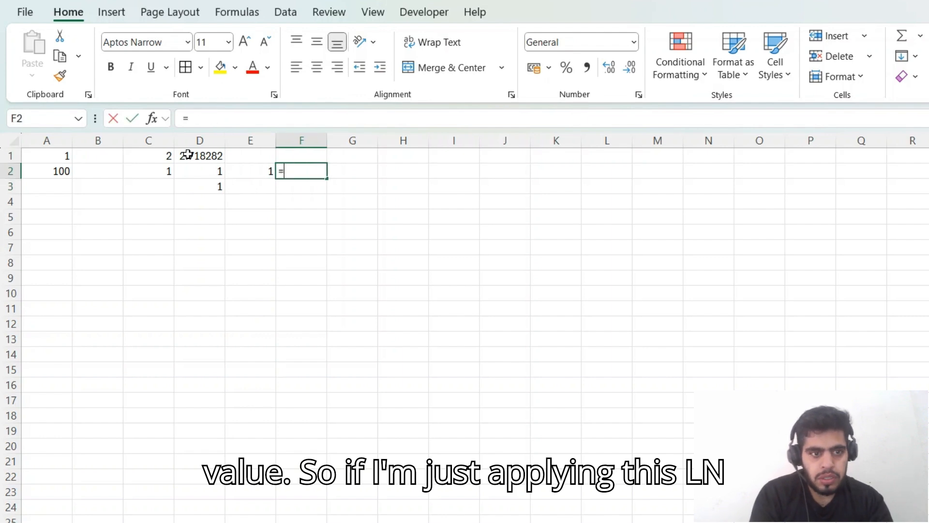
text(ln(1)
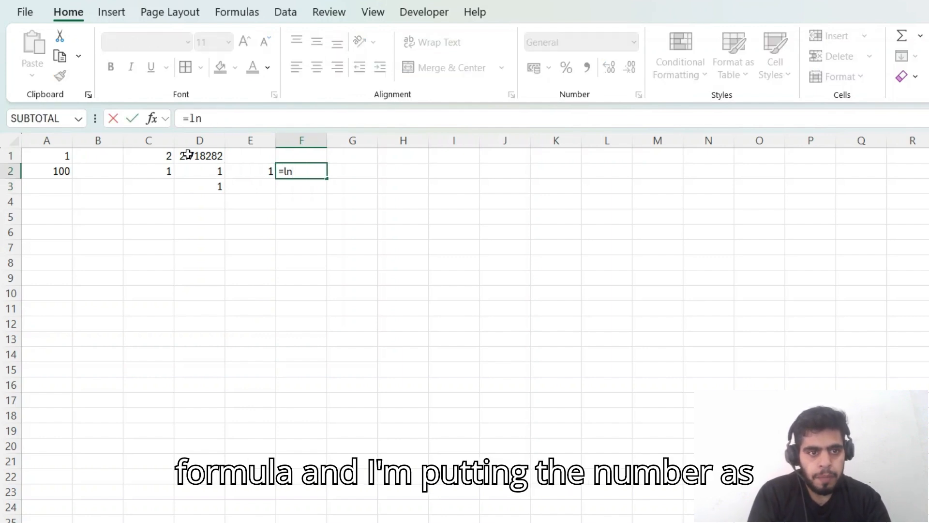
key(Return)
key(Up)
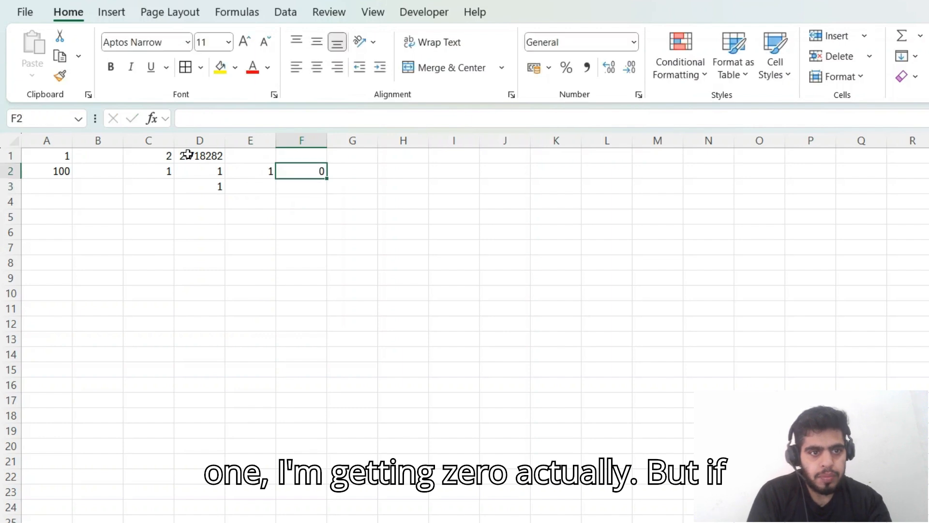
Step: Replace the LOG formula in cell D2 with the number 2 and check the power formula in E2
key(Left)
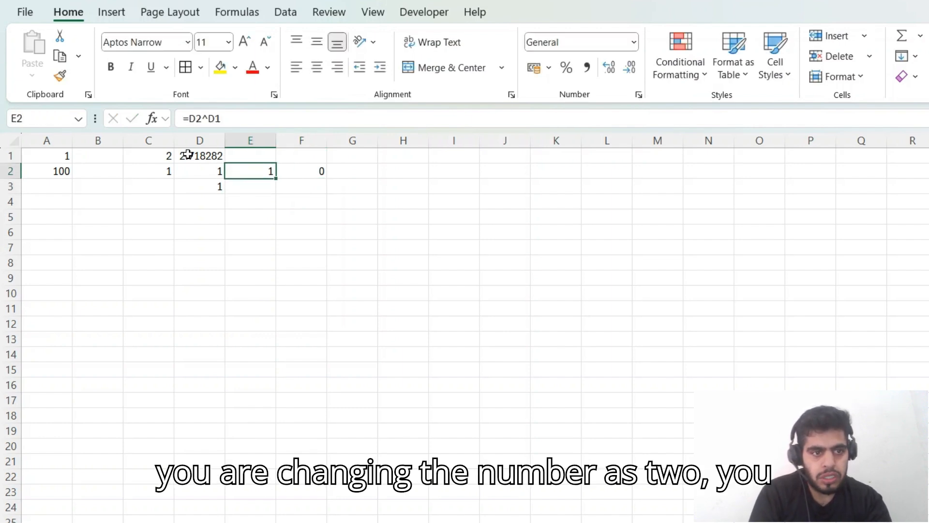
key(Left)
text(2)
key(ctrl+Return)
key(Right)
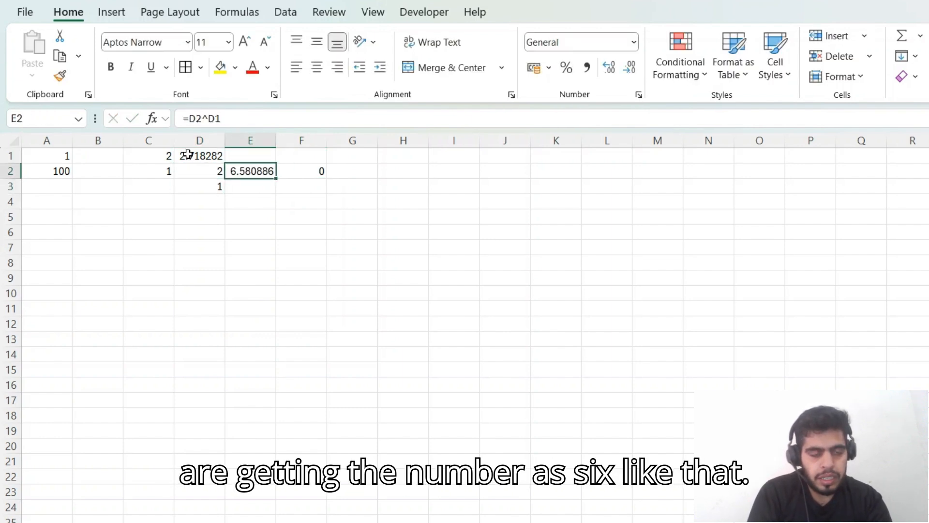
Step: Change the argument of the natural logarithm formula in F2 to 2, making it =LN(2)
key(Right)
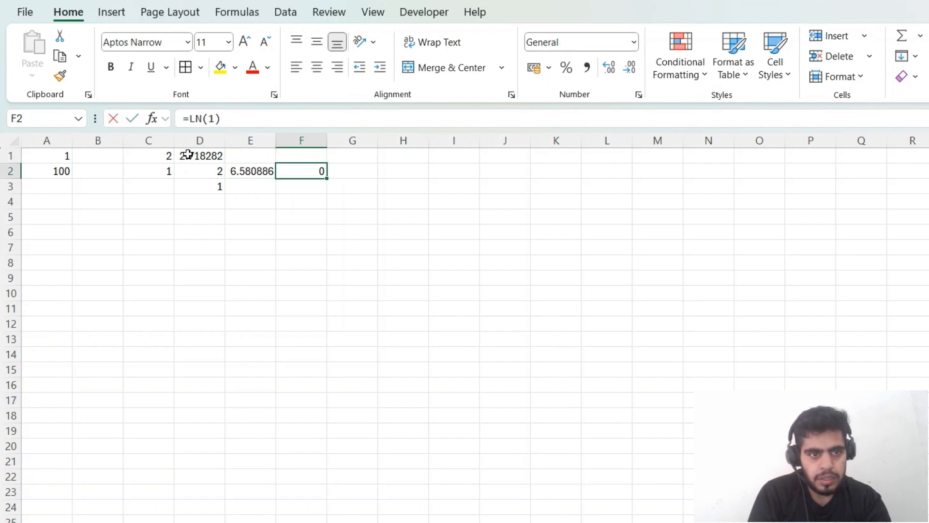
key(F2)
key(Left)
key(BackSpace)
text(2)
key(Return)
key(Up)
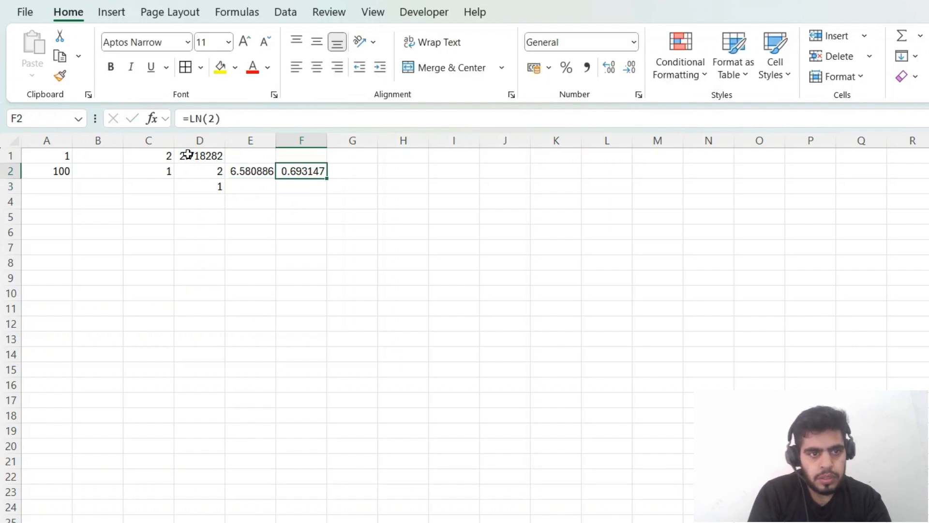
Step: Clear the power and natural logarithm formulas from the range E2:F2
key(Left)
key(shift+Right)
key(Delete)
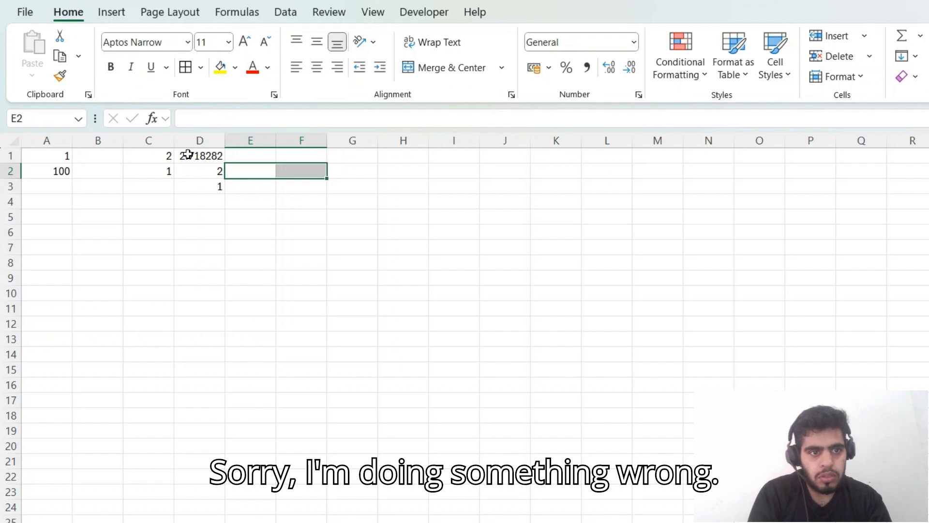
key(Down)
key(Up)
key(alt+Tab)
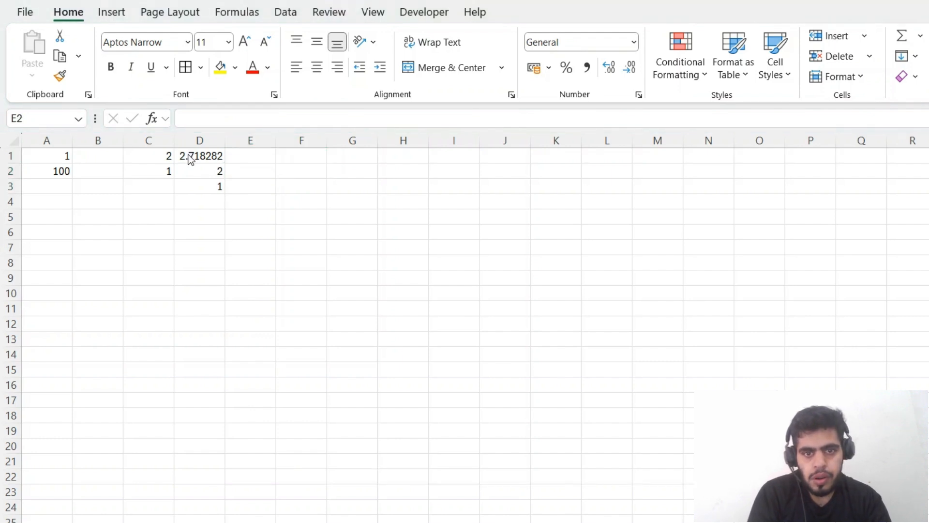
key(alt+Tab)
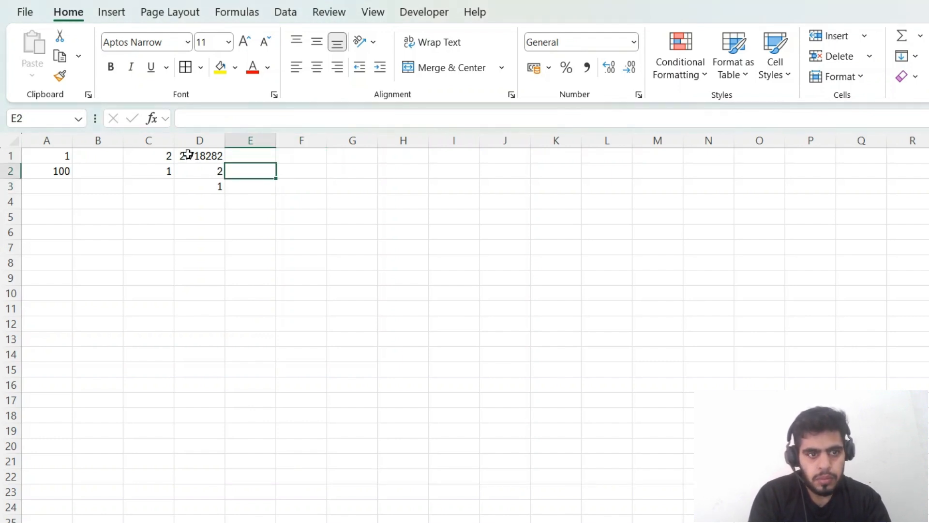
Step: Calculate the logarithm of 2 in cell E2 with the exponential value in D1 as the base, using =LOG(2,D1)
text(=lo)
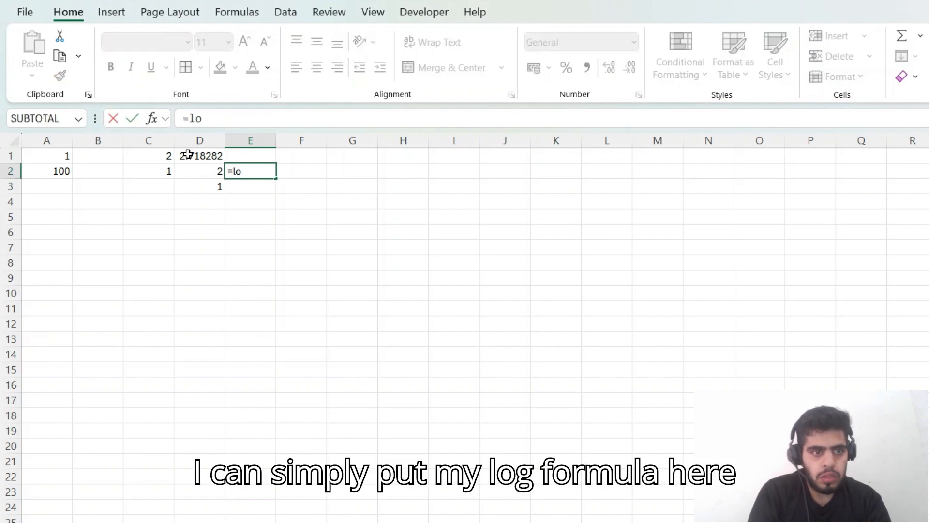
key(Tab)
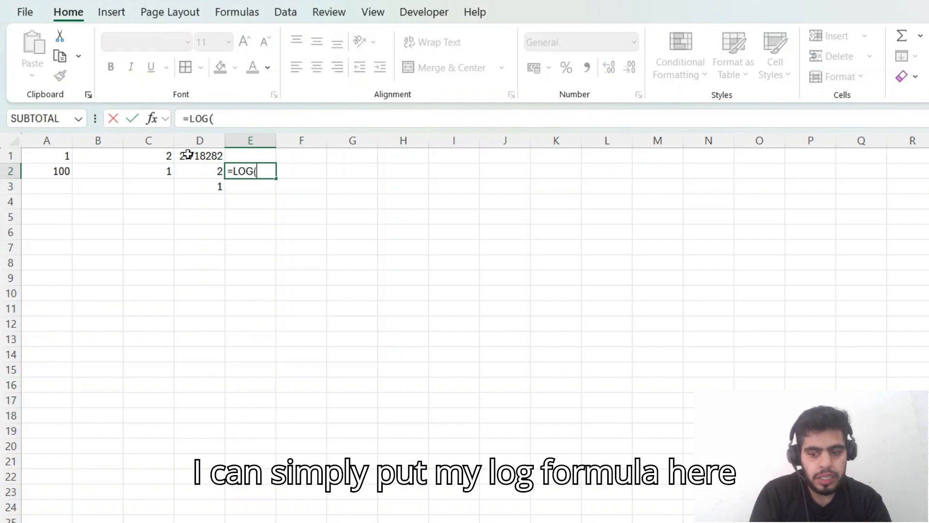
text(2)
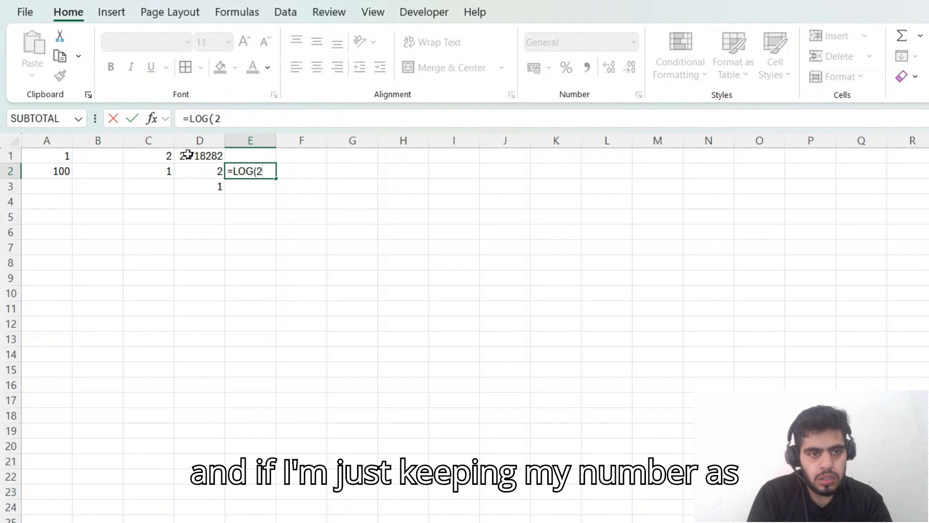
text(,)
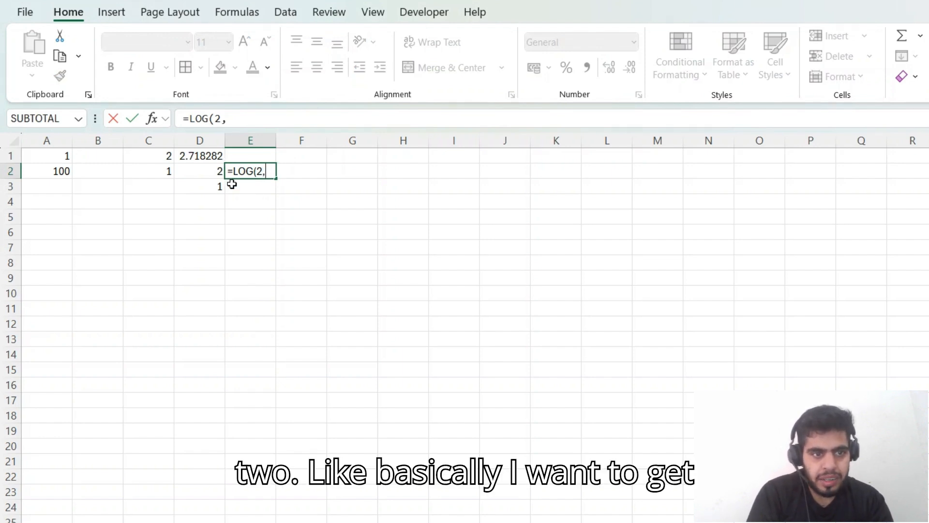
click(193, 154)
key(Return)
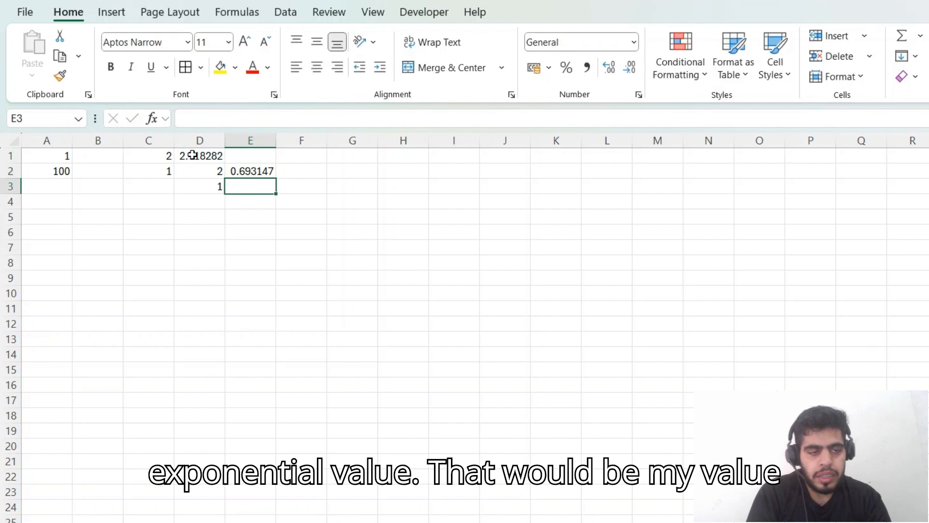
Step: Calculate the natural logarithm of 2 in cell F2 with =LN(2)
key(Up)
key(Right)
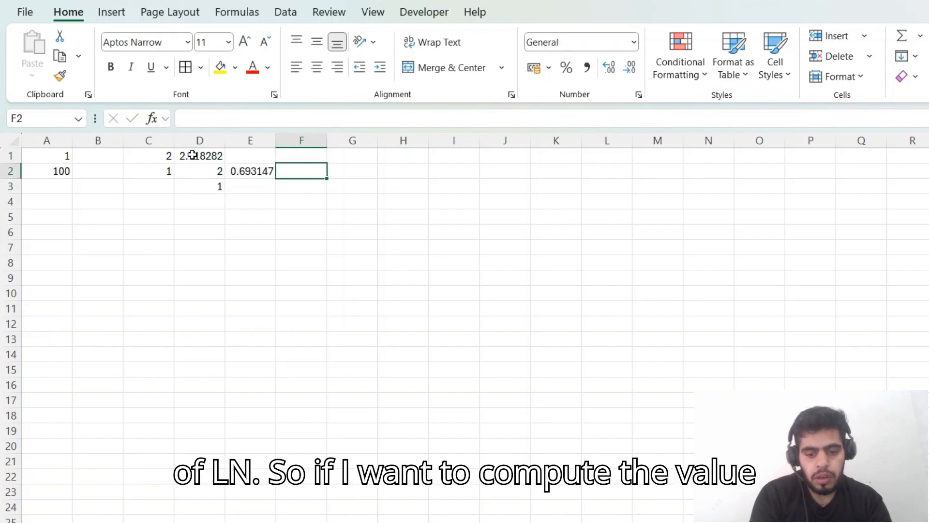
text(=ln)
key(Tab)
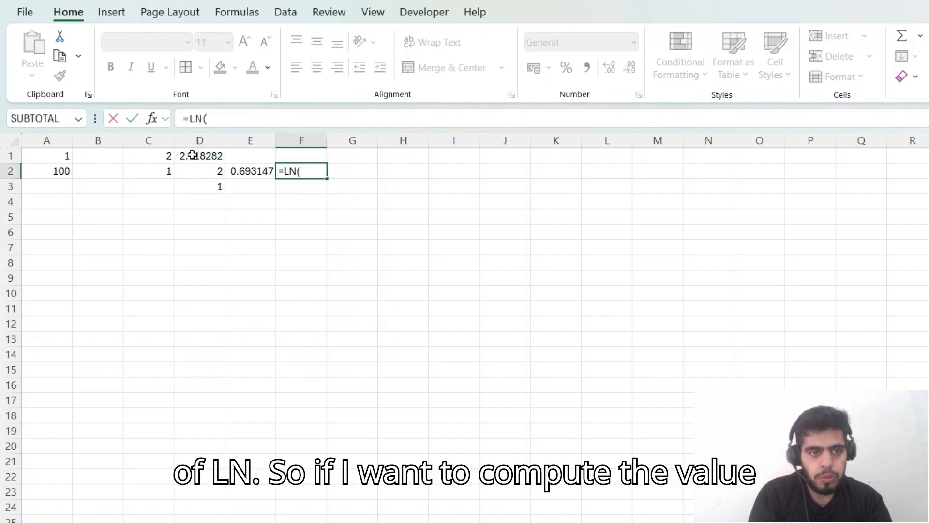
text(2)
key(Return)
key(Up)
key(Left)
key(Right)
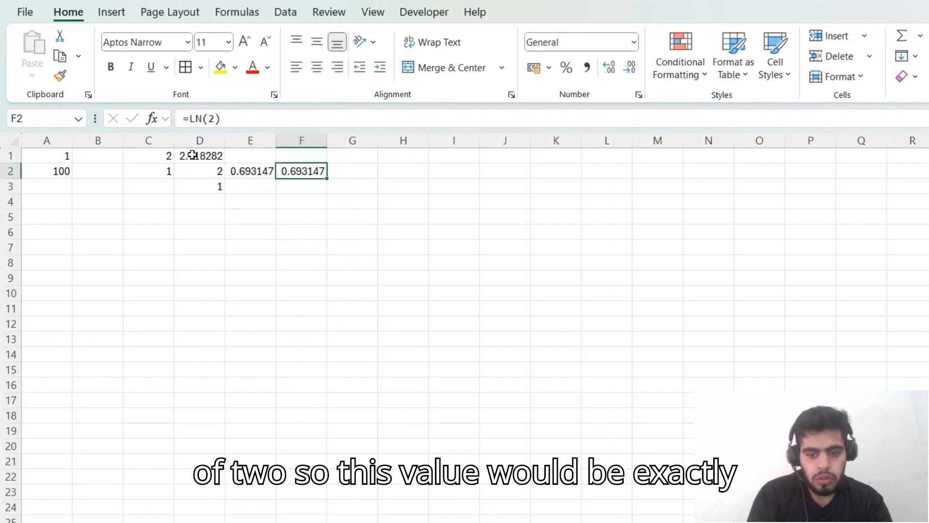
Step: Compare the LOG and LN results for equality in cell G2 with the formula =E2=F2
key(Right)
text(=)
key(Left)
key(Left)
text(=)
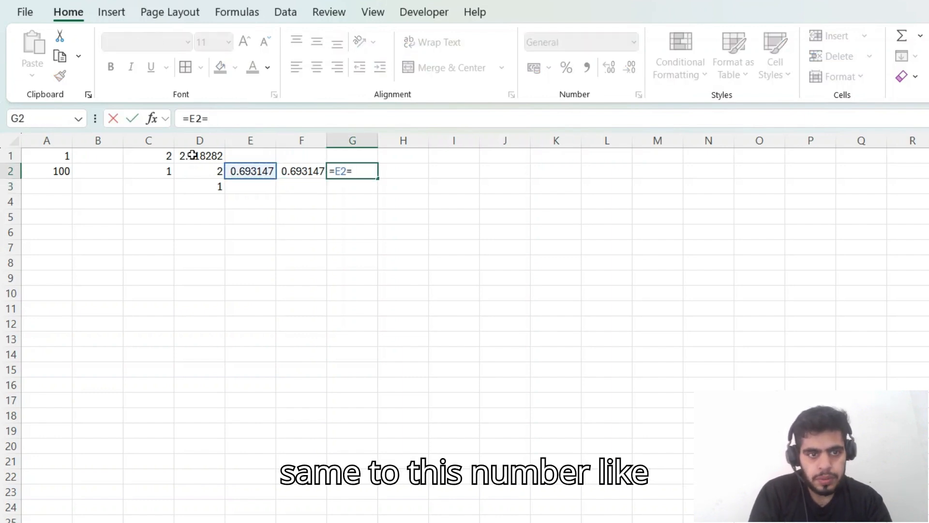
key(Left)
key(Return)
key(Up)
Step: Clear all the example values and formulas from the range A1:G4
key(Left)
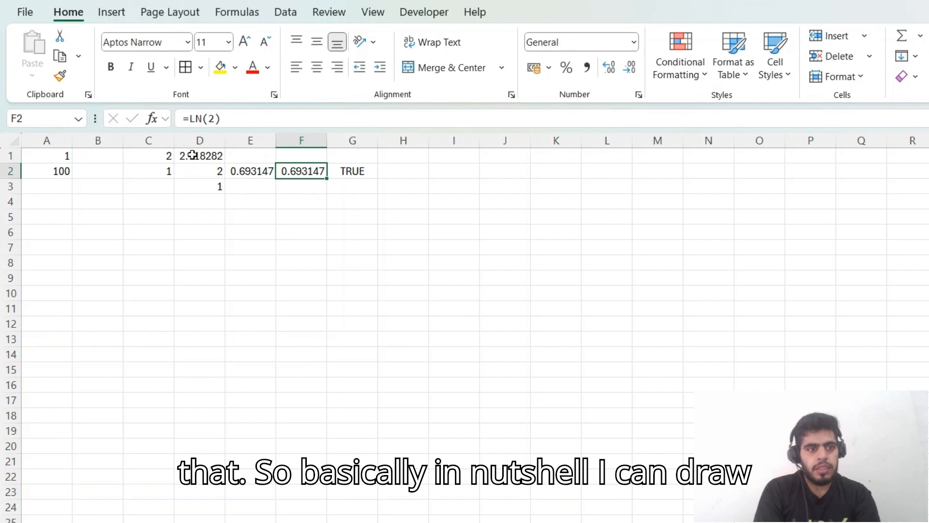
key(Down)
key(Down)
key(Left)
key(Left)
key(Left)
key(Left)
key(Up)
key(Up)
key(Up)
key(Left)
key(shift+Down)
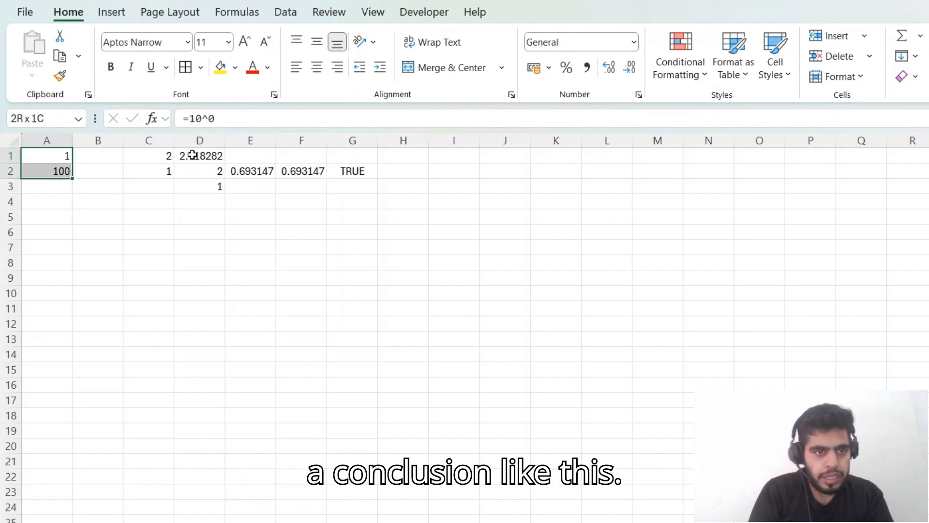
key(shift+Right)
key(shift+Right)
key(shift+Right)
key(shift+Down)
key(shift+Right)
key(shift+Down)
key(shift+Right)
key(shift+Right)
key(Delete)
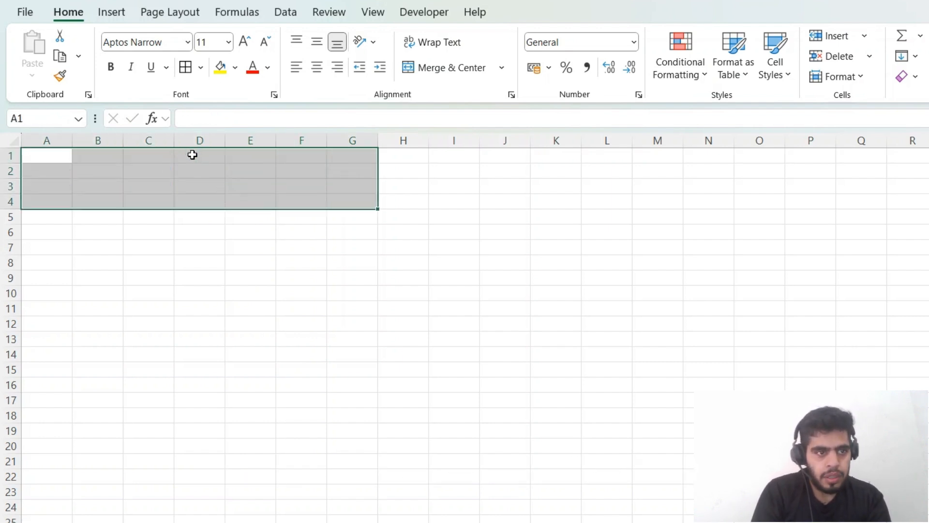
Step: Calculate the logarithm of 100 with base 10 in cell A1, using =LOG(100,10)
key(Left)
text(=log)
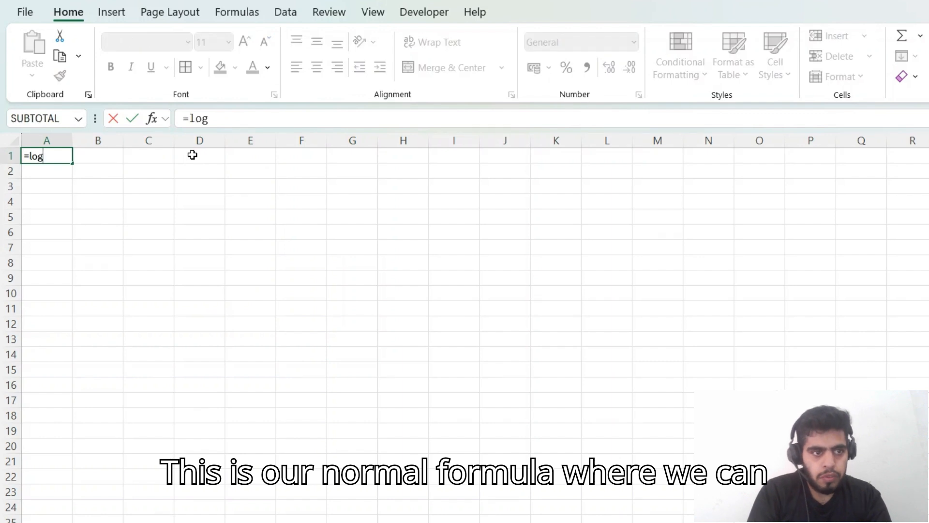
key(Tab)
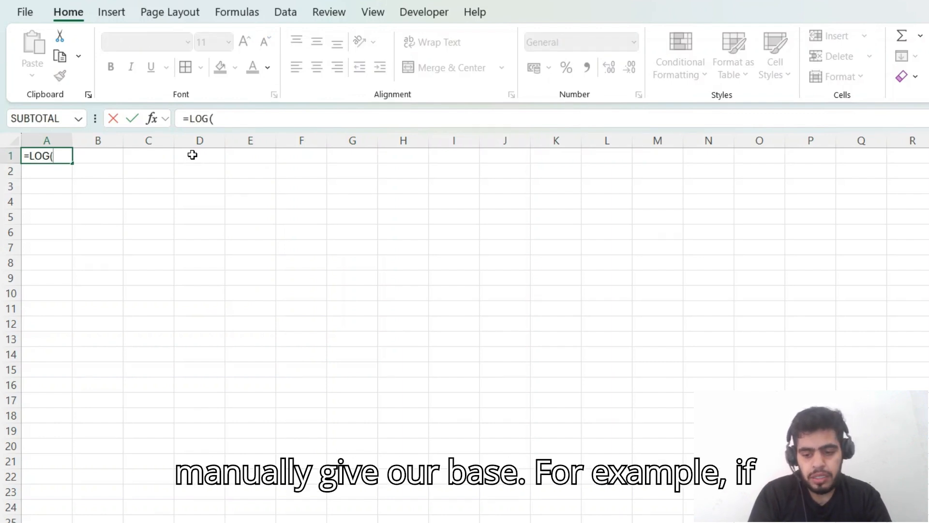
text(100)
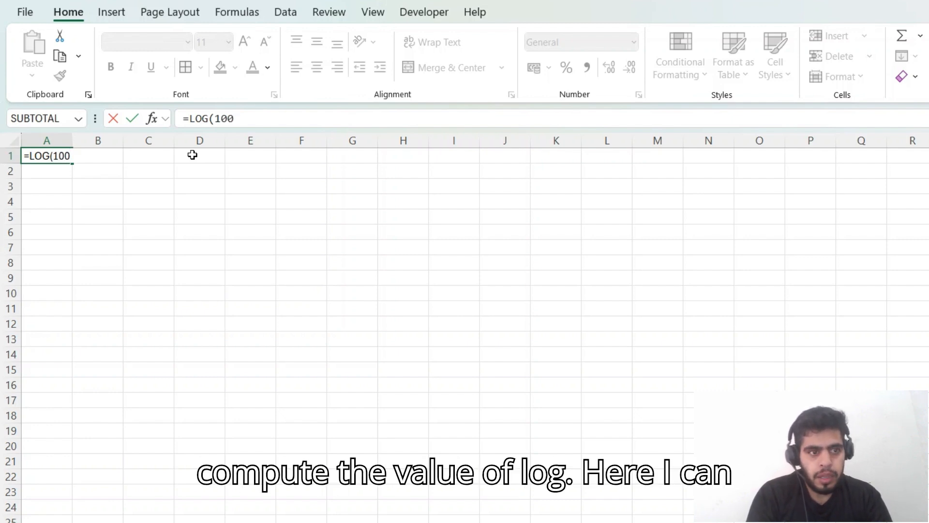
text(,)
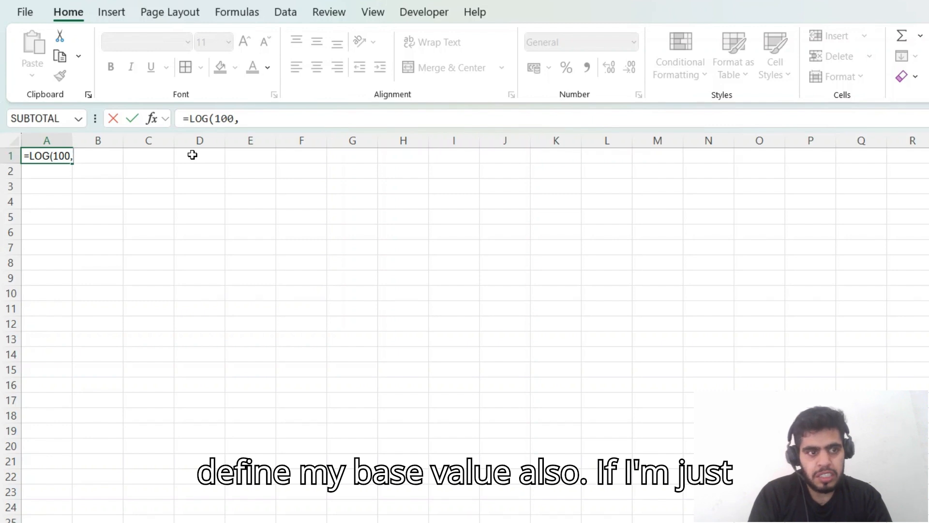
text(10)
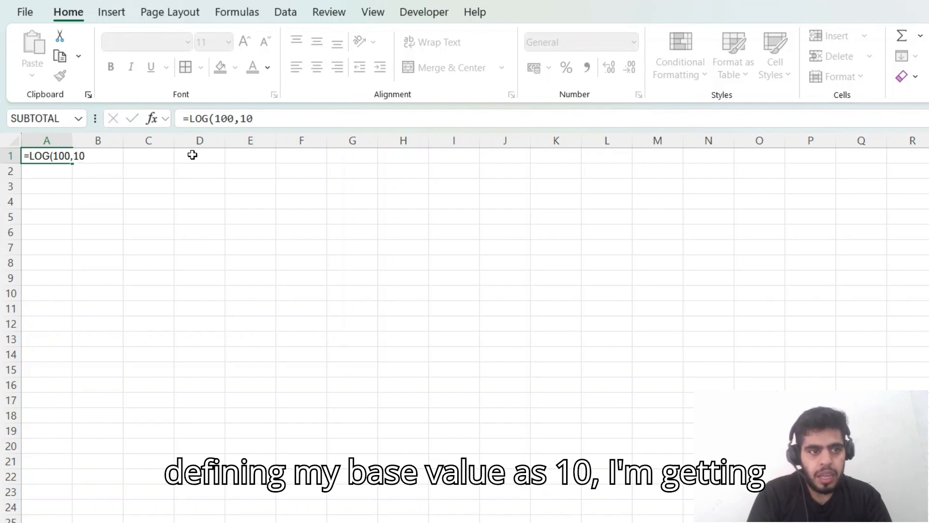
key(Return)
key(Up)
Step: Calculate the base-10 logarithm of 100 in cell A2 with the LOG10 function
key(Down)
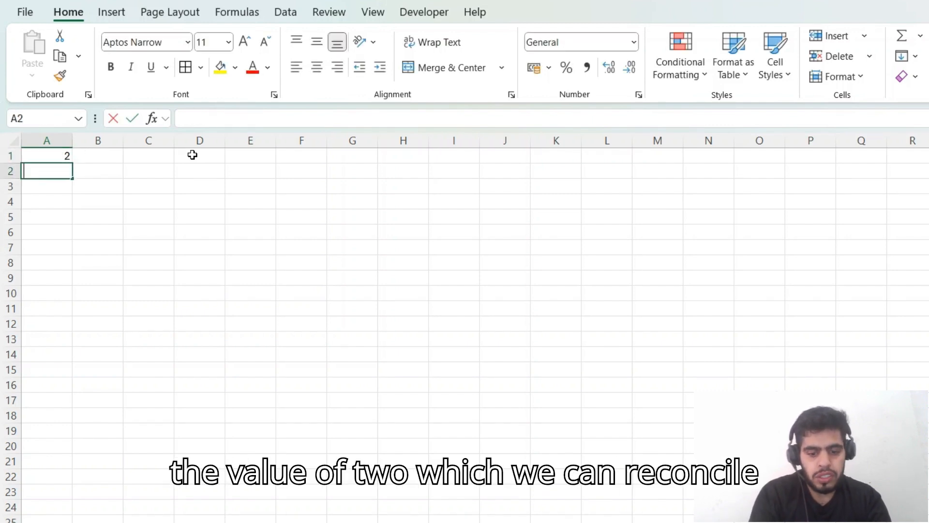
text(=log10)
key(Tab)
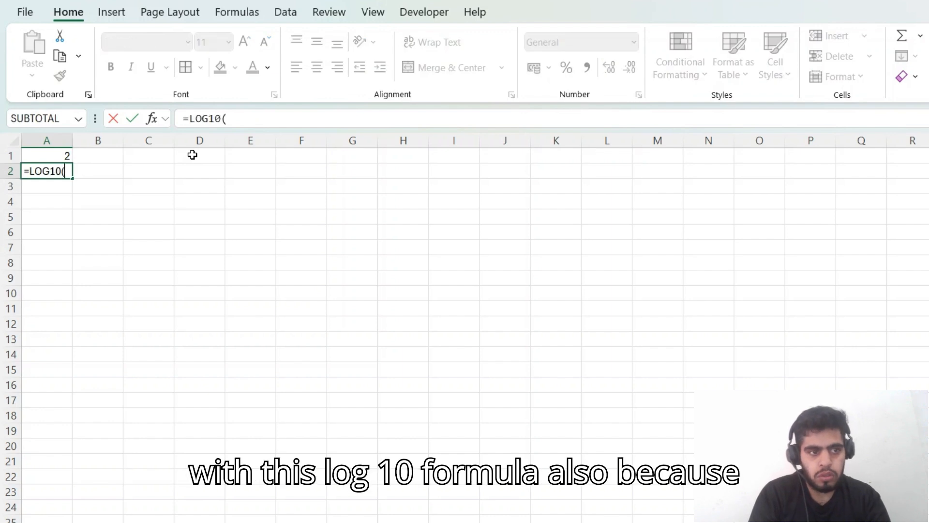
text(100)
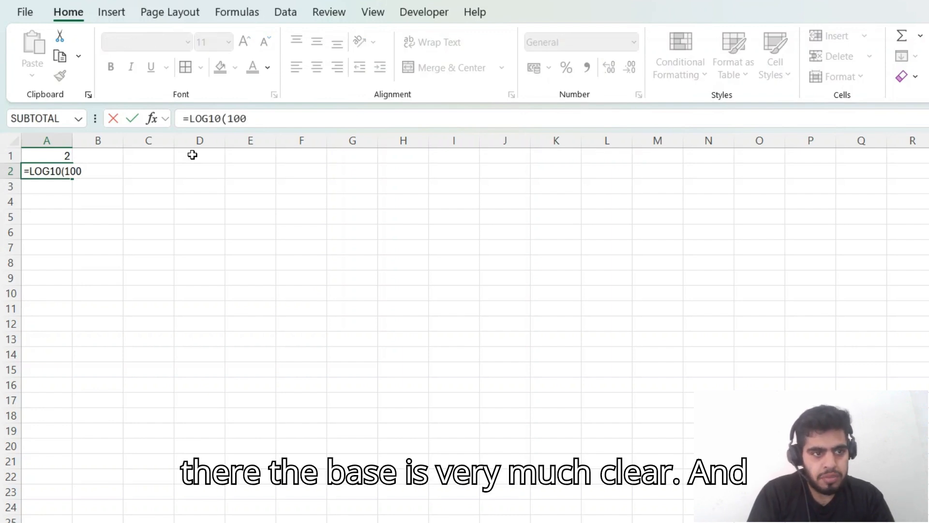
key(Return)
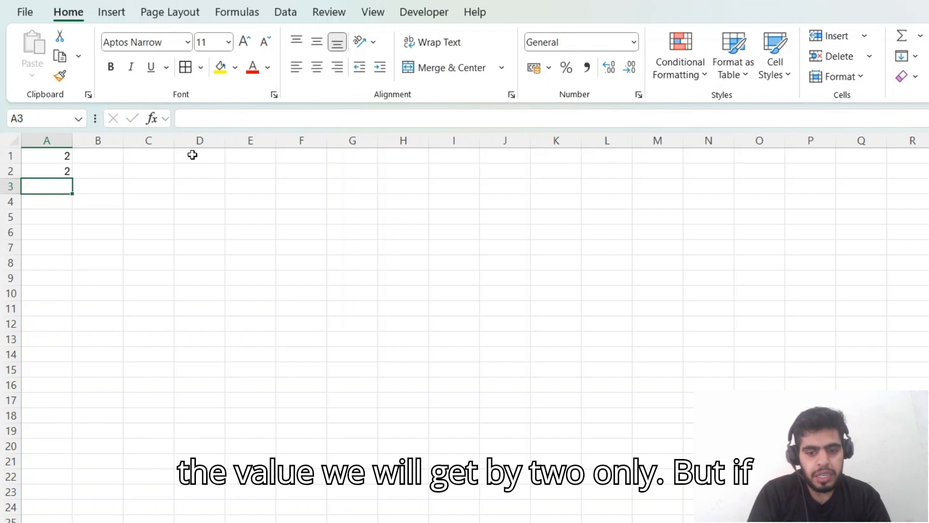
Step: Calculate the natural logarithm of 100 in cell A3 with the LN function
text(=ln)
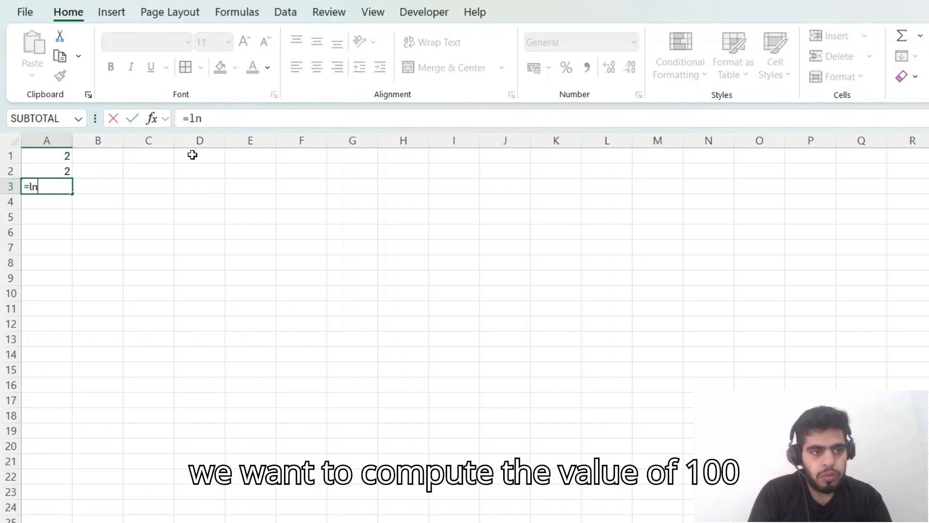
key(Tab)
text(100)
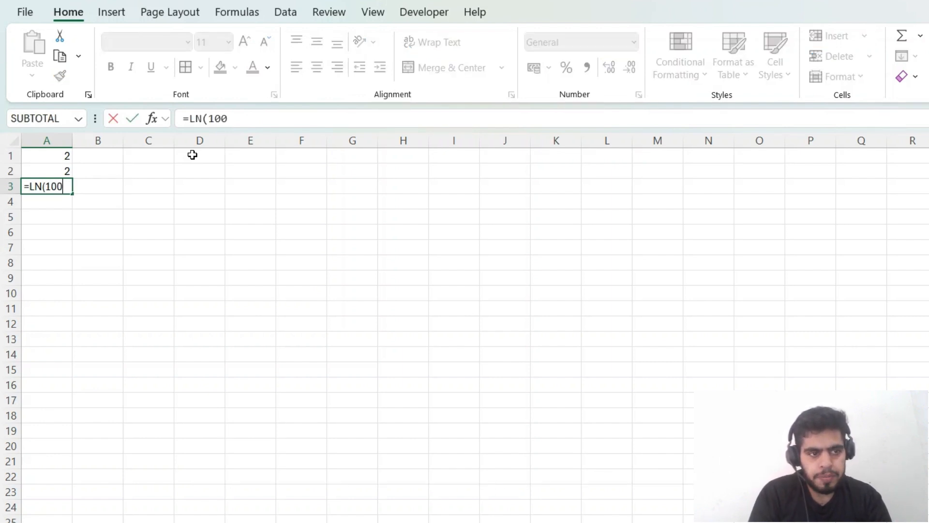
key(Return)
key(Up)
Step: Enter =LOG(100,EXP(1)) in cell B3 and compare it with the natural logarithm in A3
key(Right)
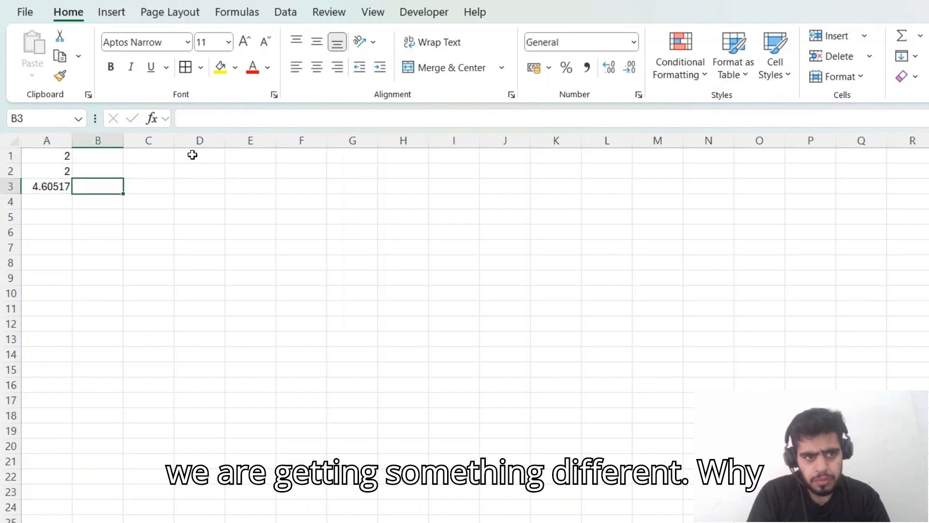
text(=)
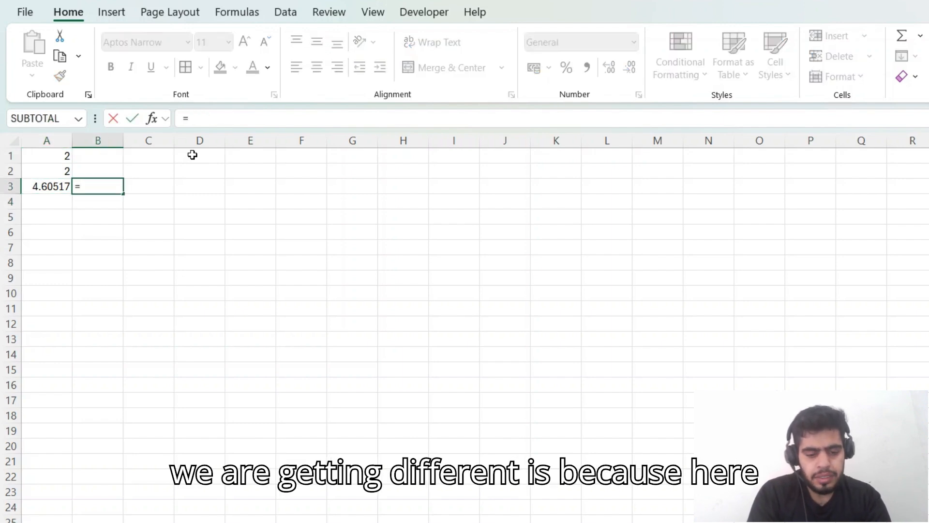
text(log)
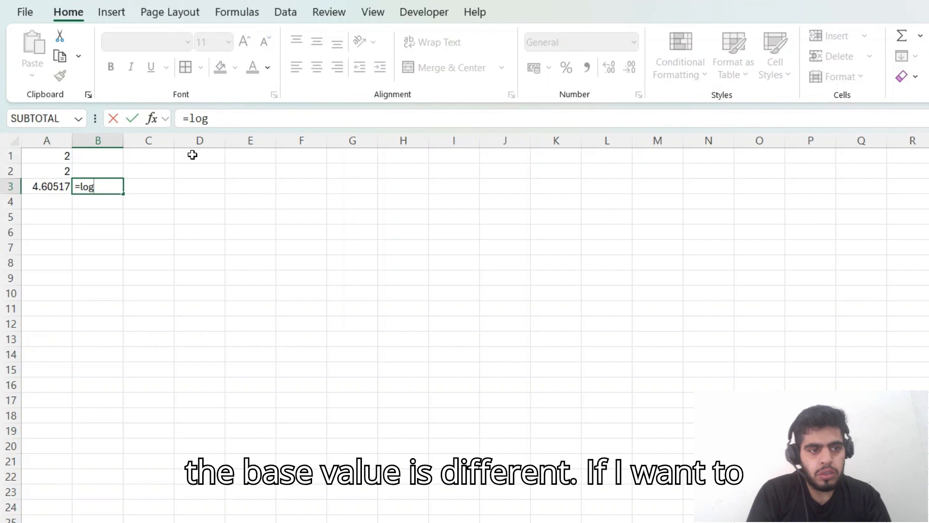
key(Tab)
text(100)
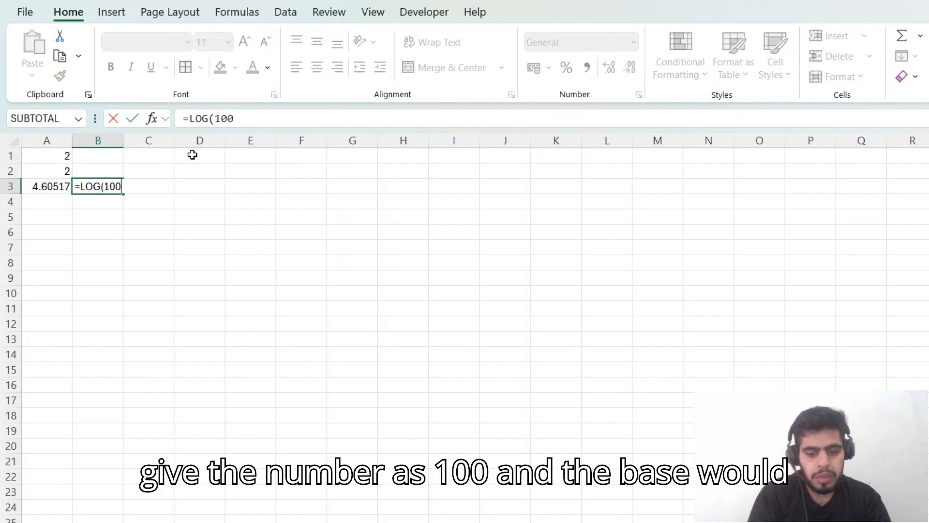
text(,exp)
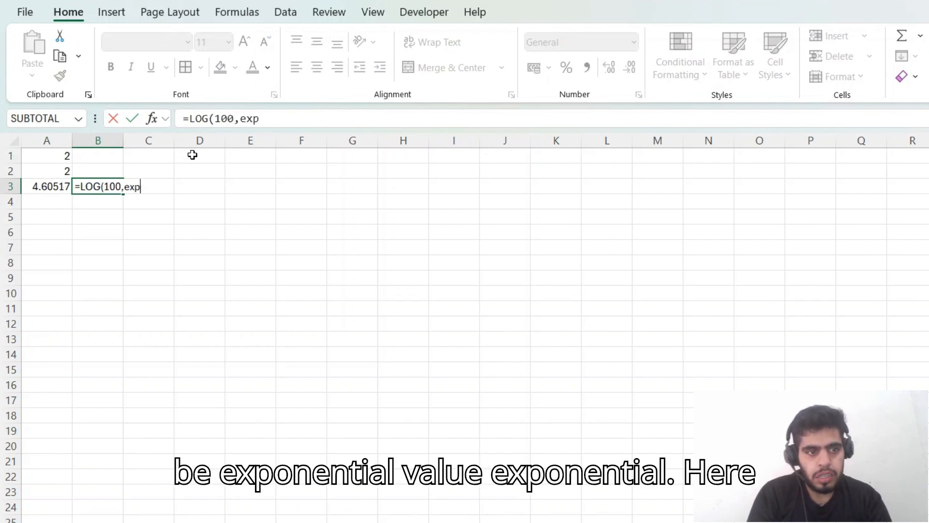
key(Tab)
text(1)
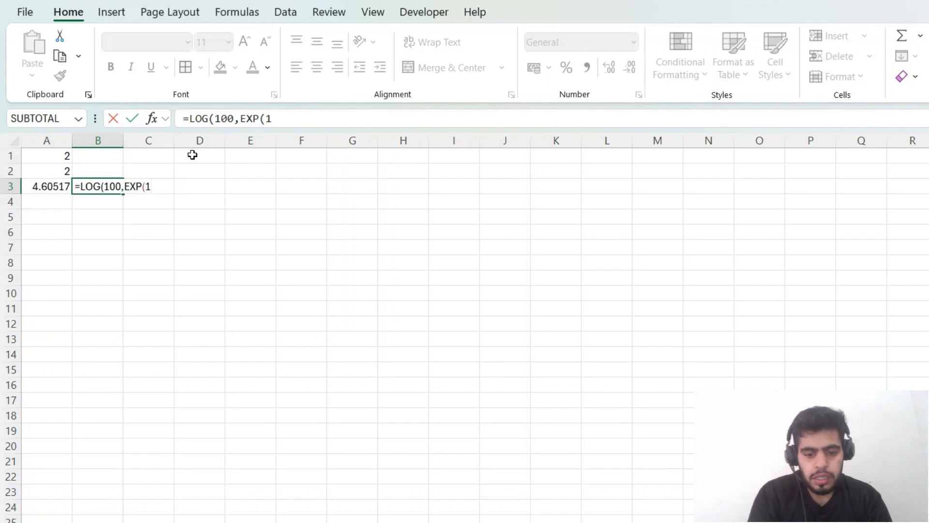
text()))
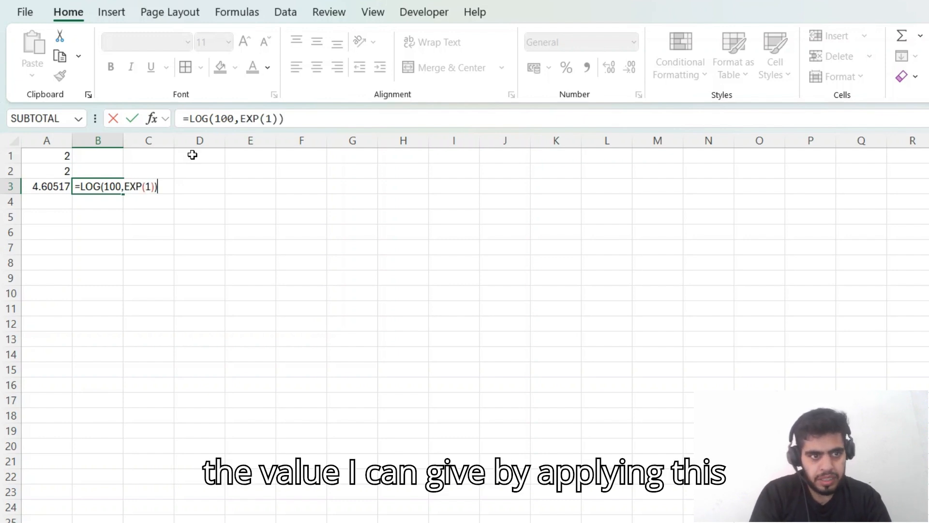
key(Return)
key(Up)
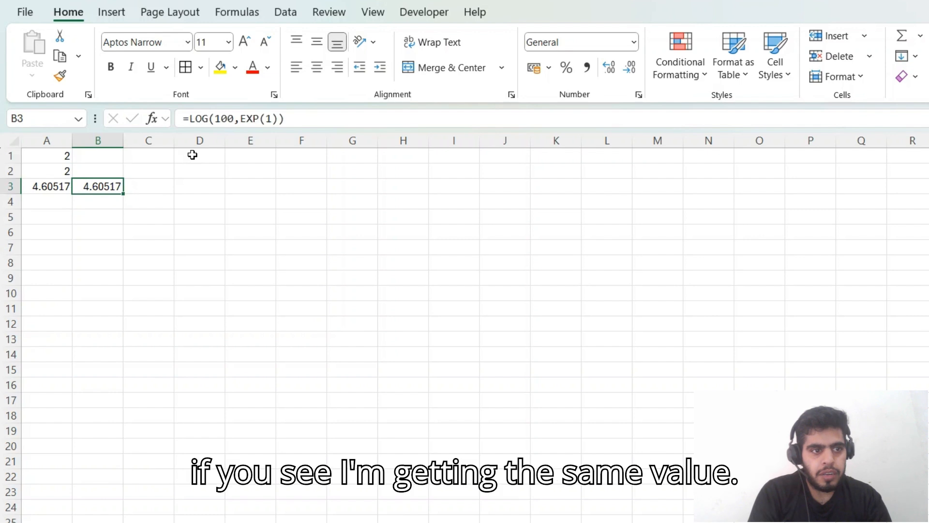
key(Left)
key(shift+Right)
Step: Calculate the complex-number natural logarithm of 100 in cell A4 with the IMLN function
key(Down)
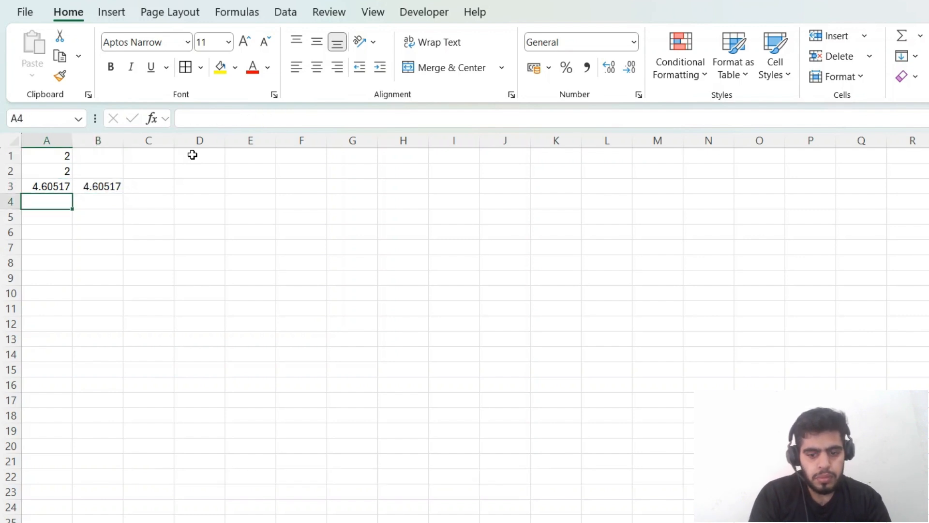
text(=im)
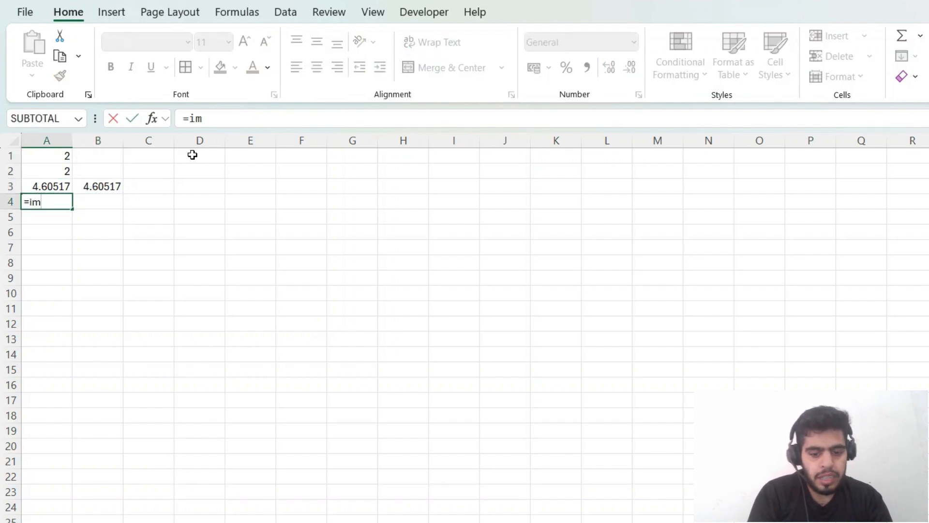
text(l)
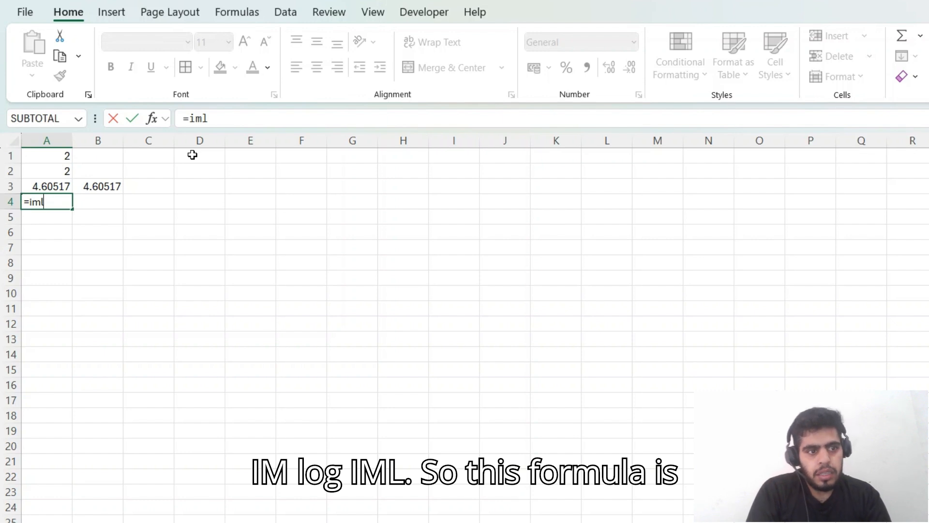
key(Tab)
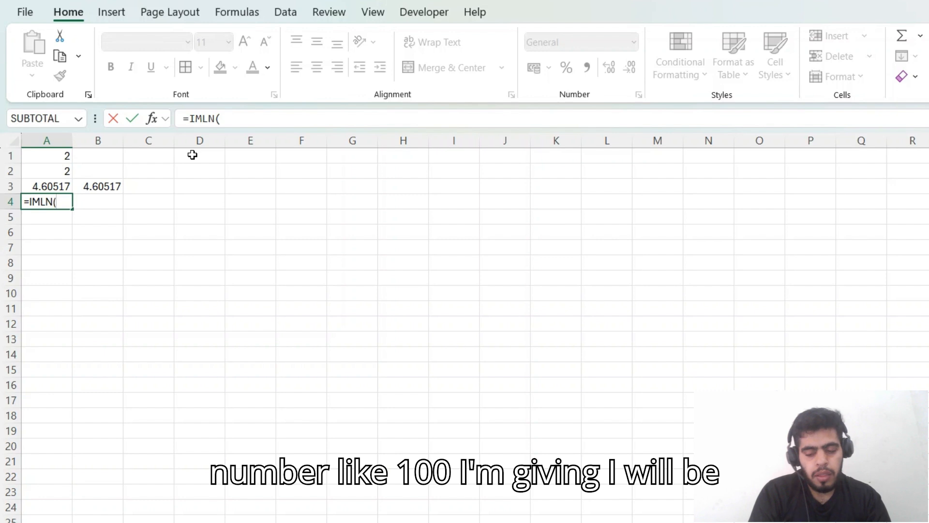
text(100)
key(Return)
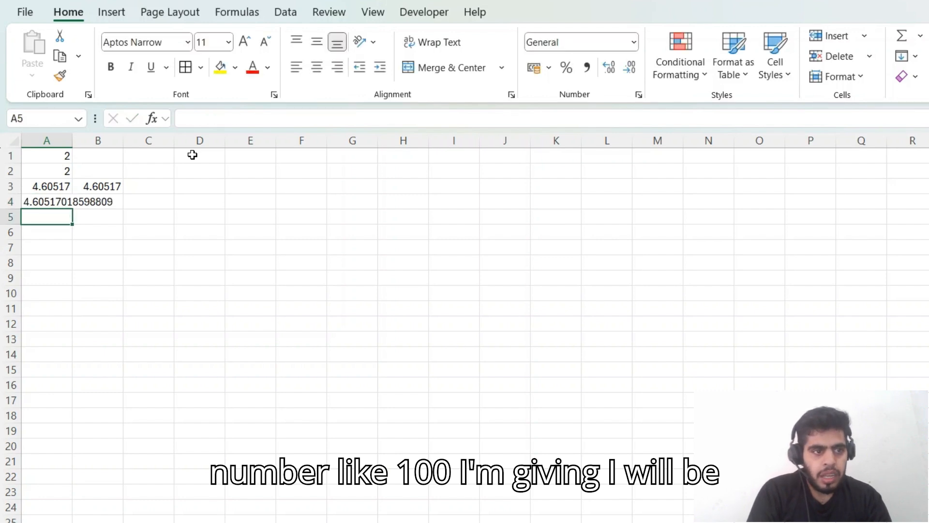
Step: AutoFit column A to the IMLN result in A4 and compare it with the LN result in A3
key(Up)
key(Up)
key(Down)
key(Down)
key(Up)
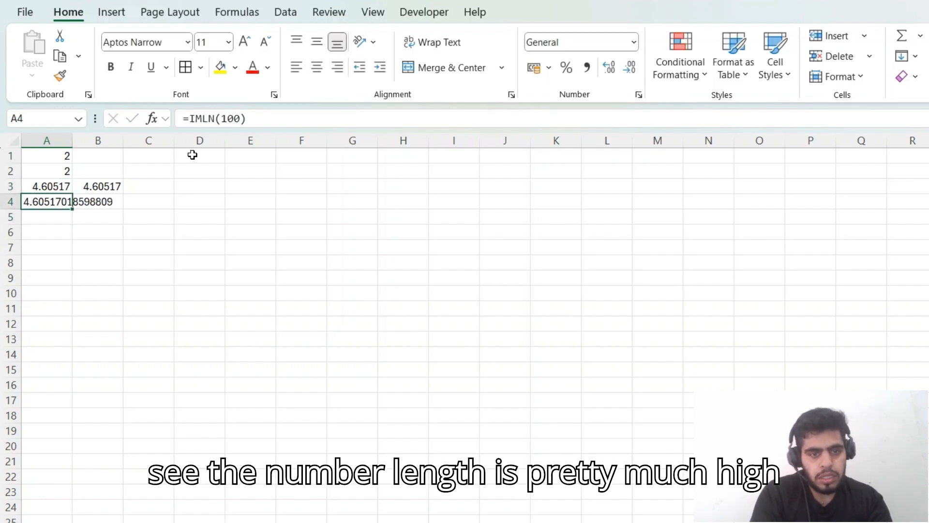
key(alt+h)
key(o)
key(i)
key(Up)
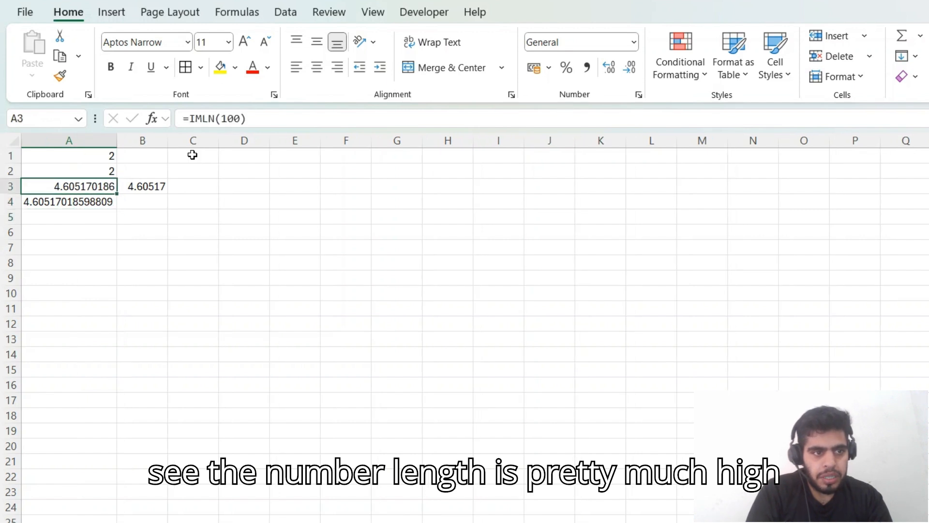
key(shift+Down)
key(Down)
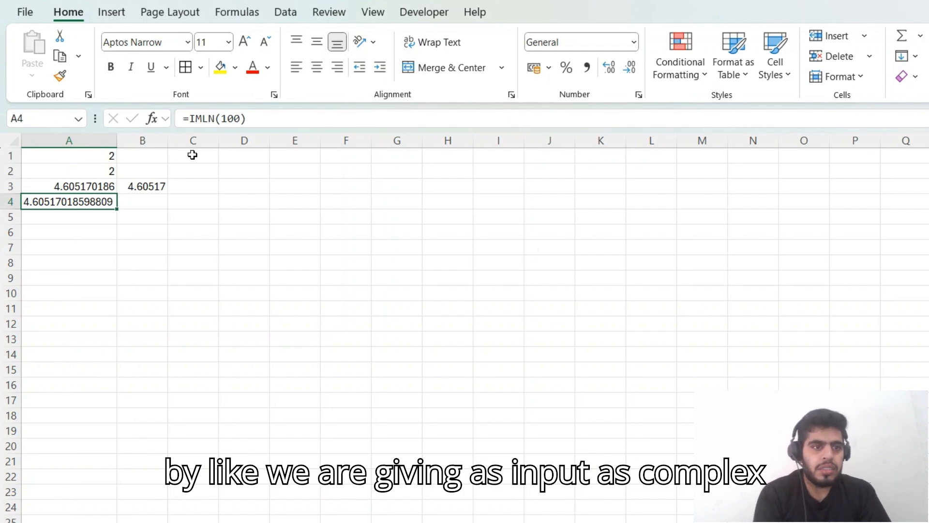
Step: Inspect the argument of the IMLN formula in cell A4 and leave the formula as it is
key(F2)
key(Left)
key(Left)
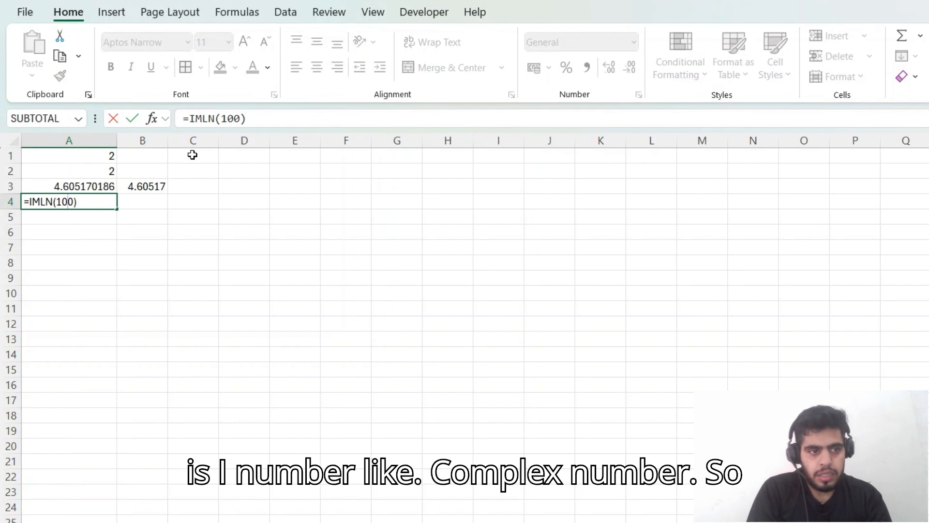
key(ctrl+Return)
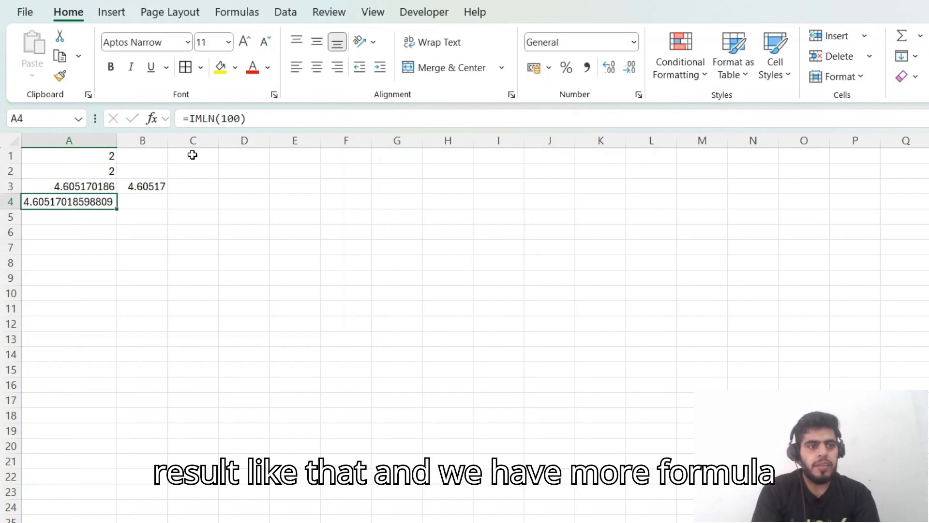
key(Down)
text(=iml)
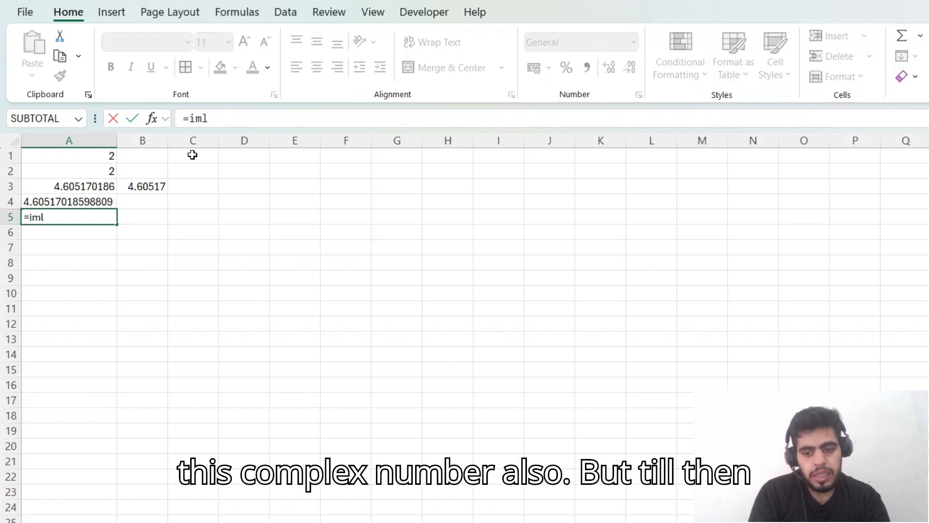
key(BackSpace)
key(BackSpace)
key(BackSpace)
key(BackSpace)
Step: Review the logarithm formulas in column A, from the LOG10 formula in A2 to the IMLN formula in A4
key(Up)
key(Up)
key(Up)
key(Up)
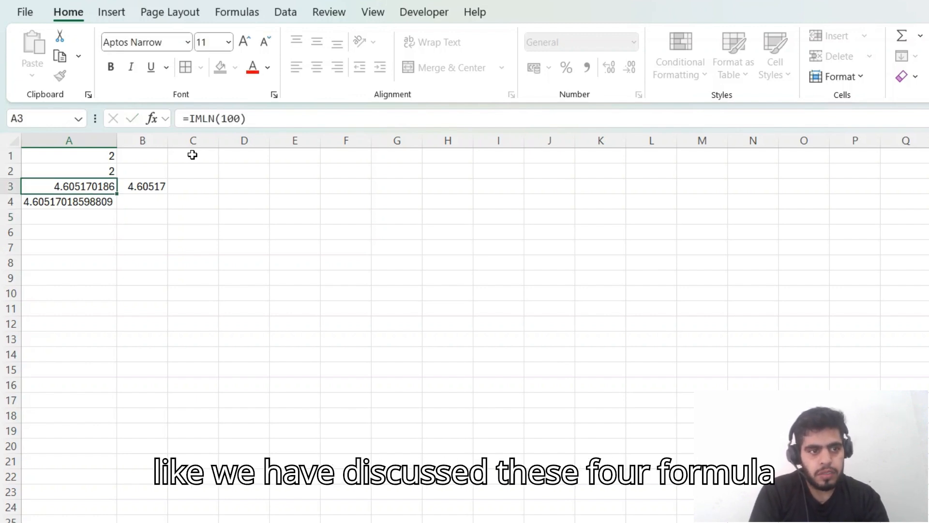
key(Down)
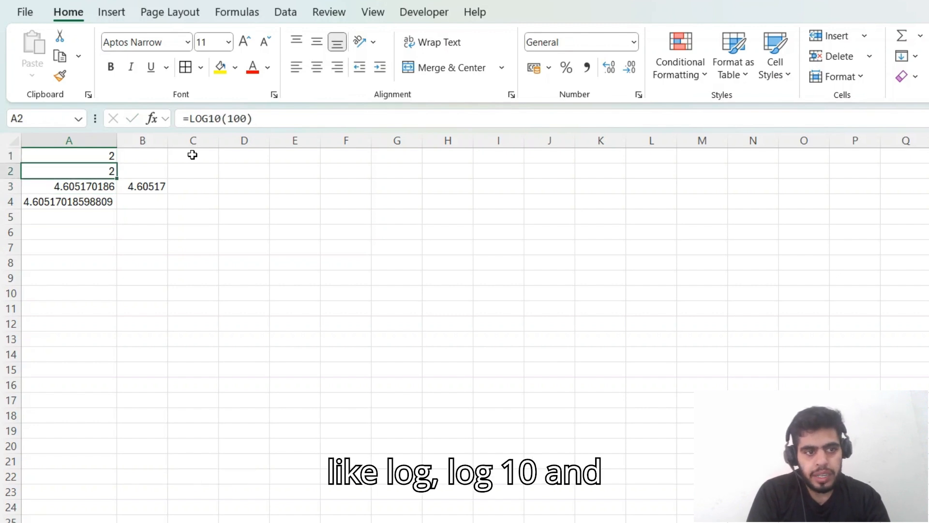
key(Down)
key(Down)
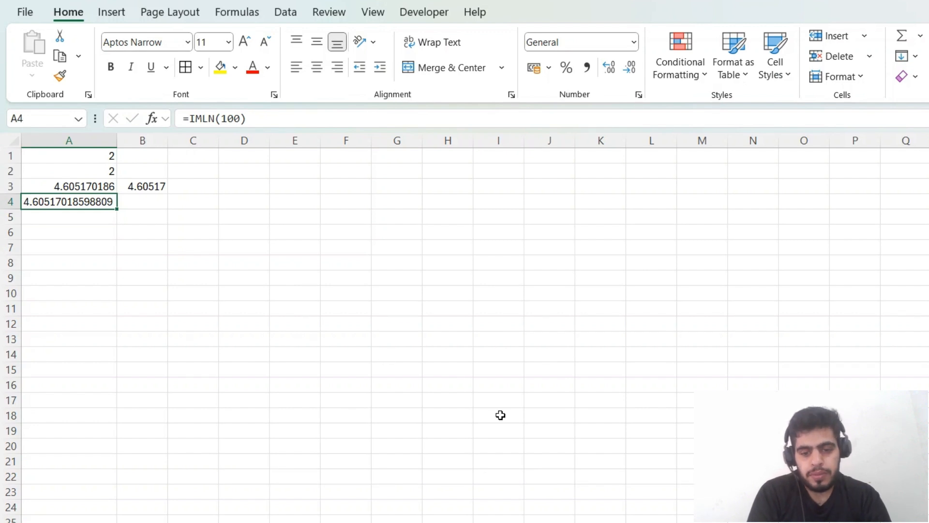
click(523, 522)
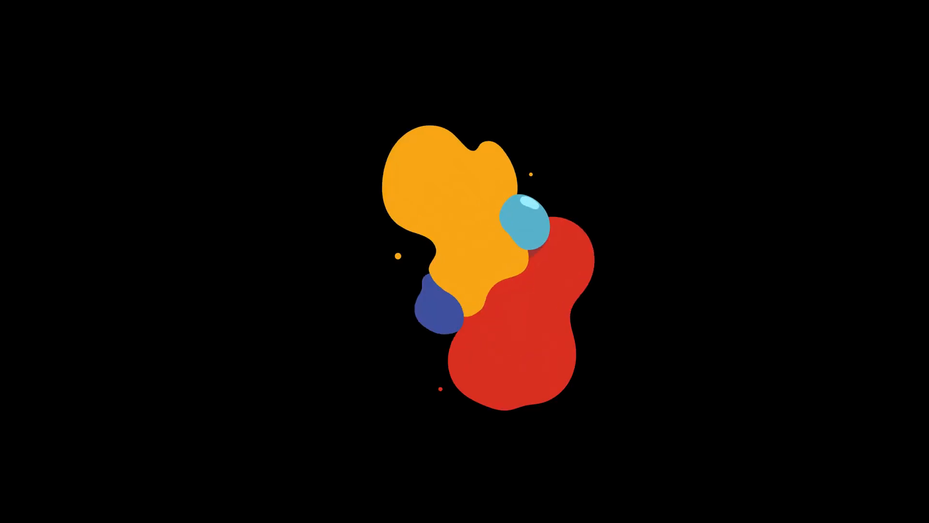